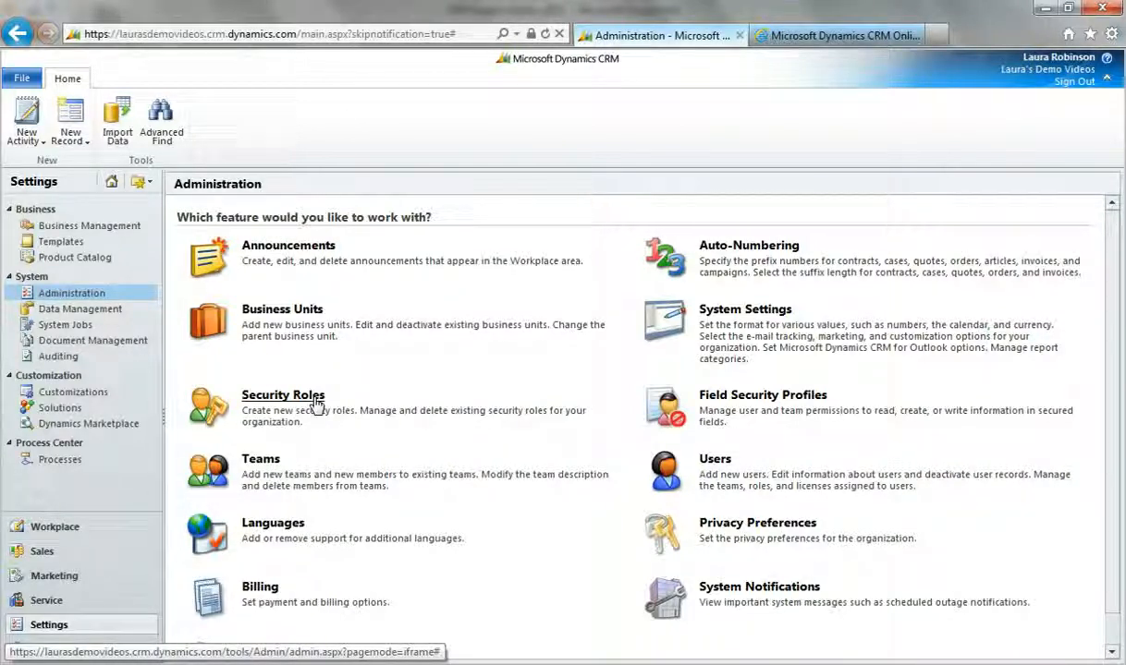
Step: Open the list of active business units and review each unit together with its parent business
click(311, 309)
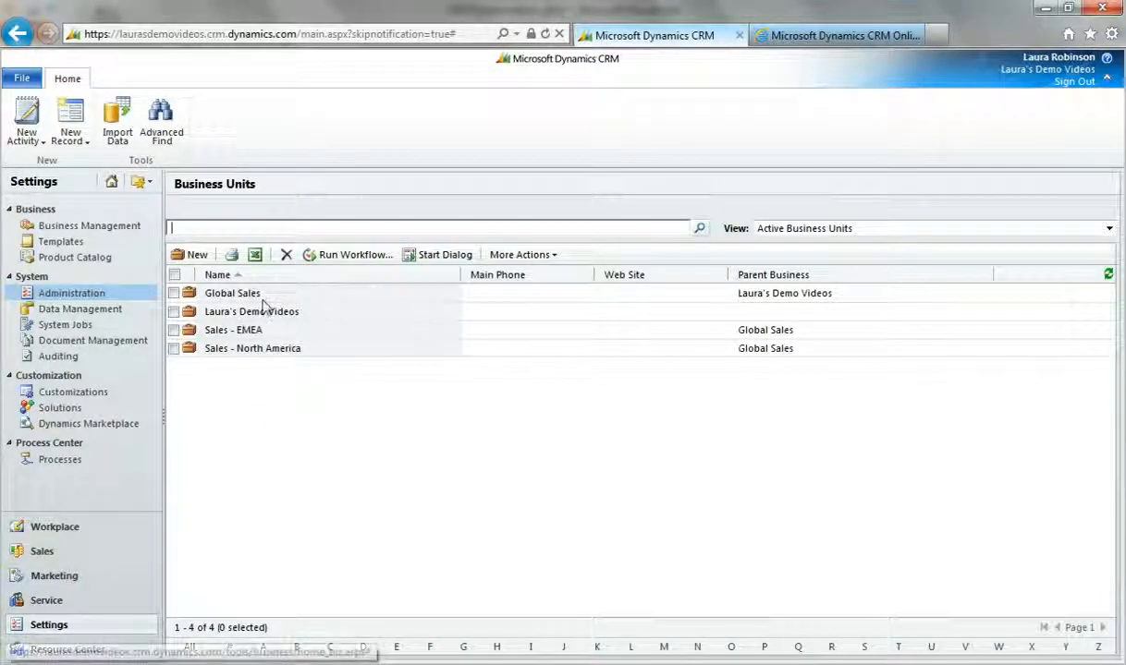
click(294, 318)
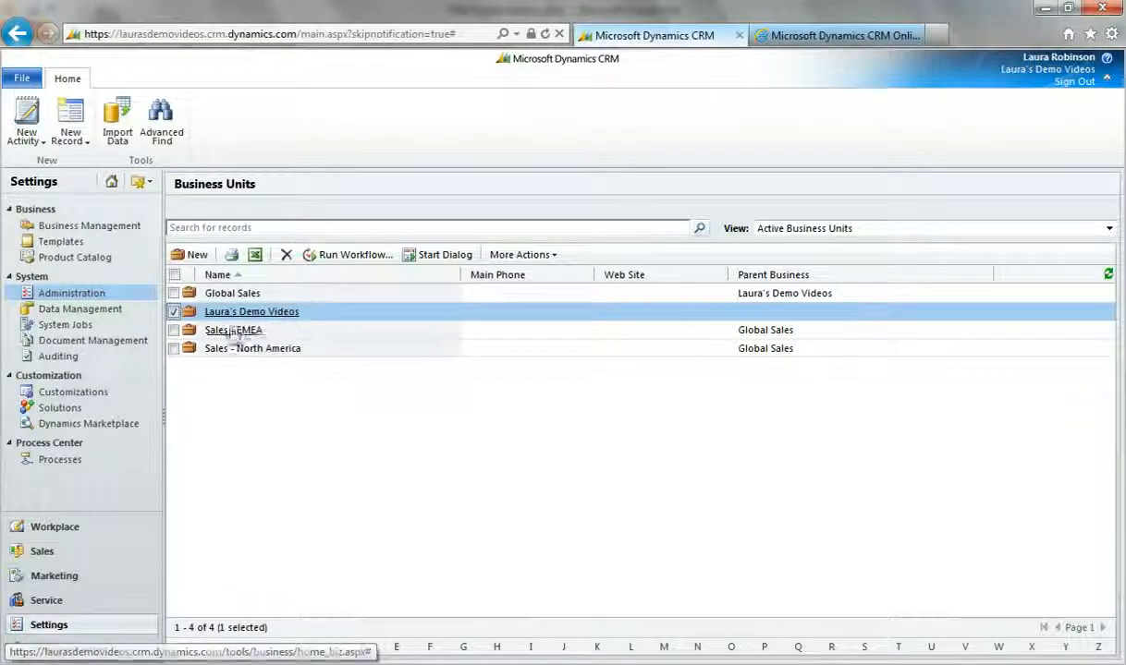
click(313, 296)
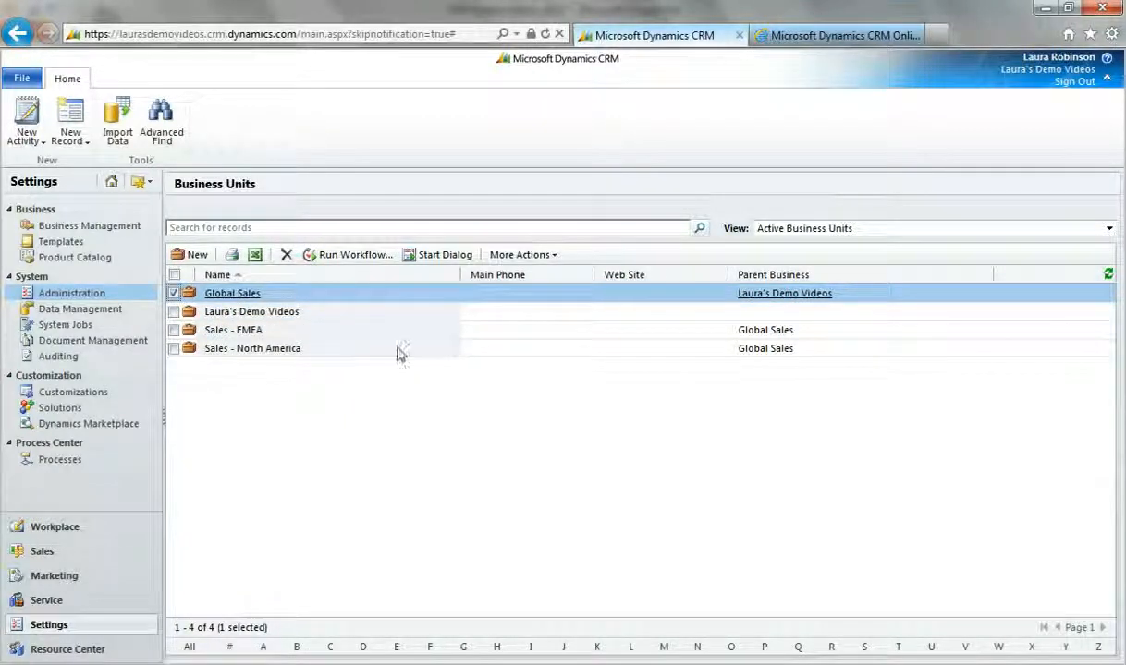
click(275, 331)
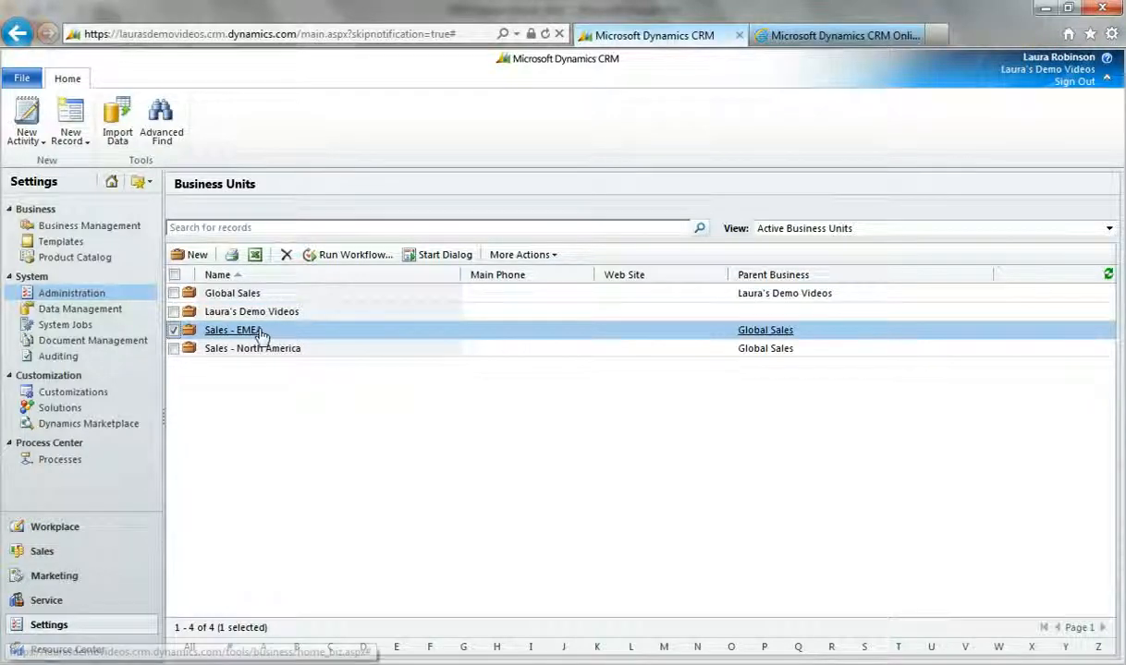
click(318, 351)
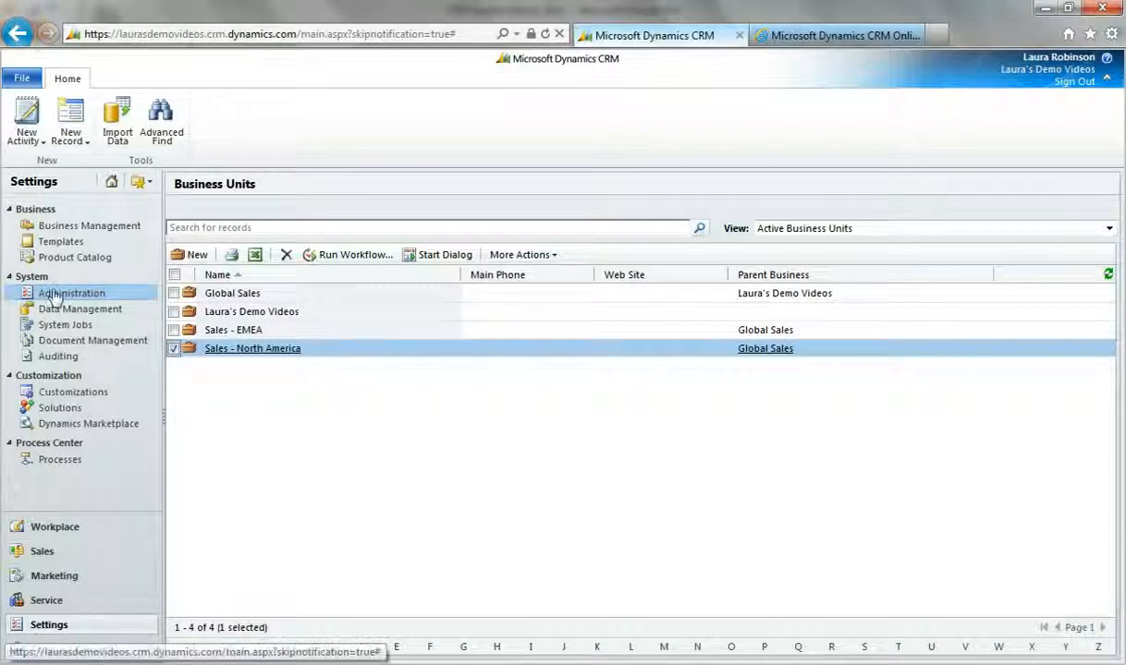
Step: Show the security roles belonging to the Sales - North America business unit
click(103, 293)
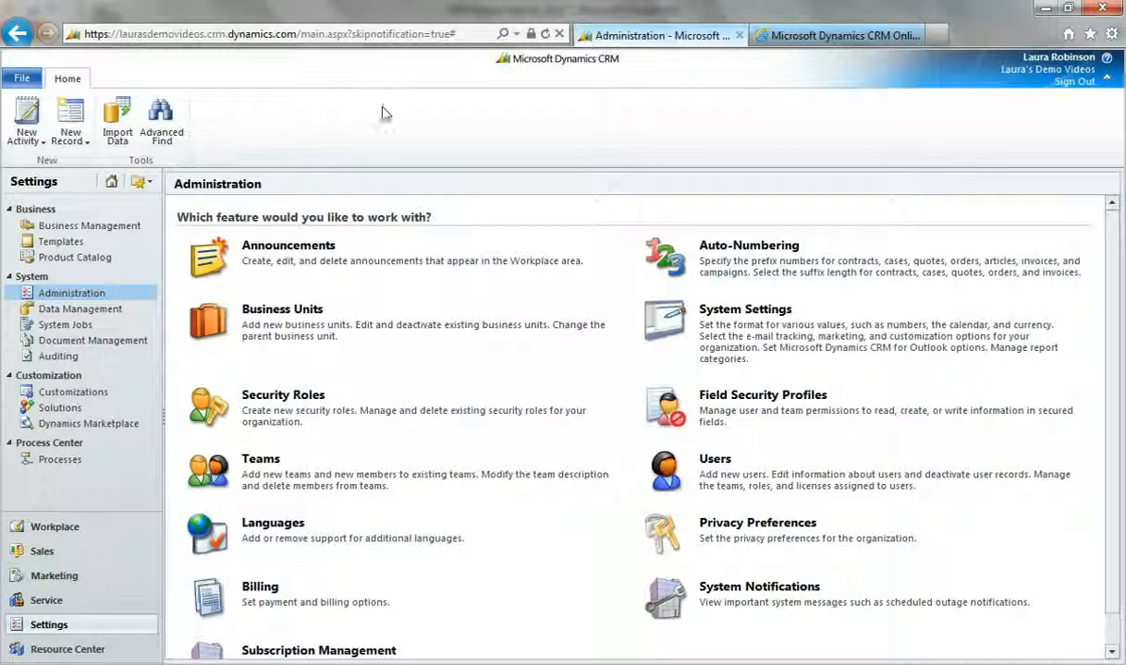
click(260, 398)
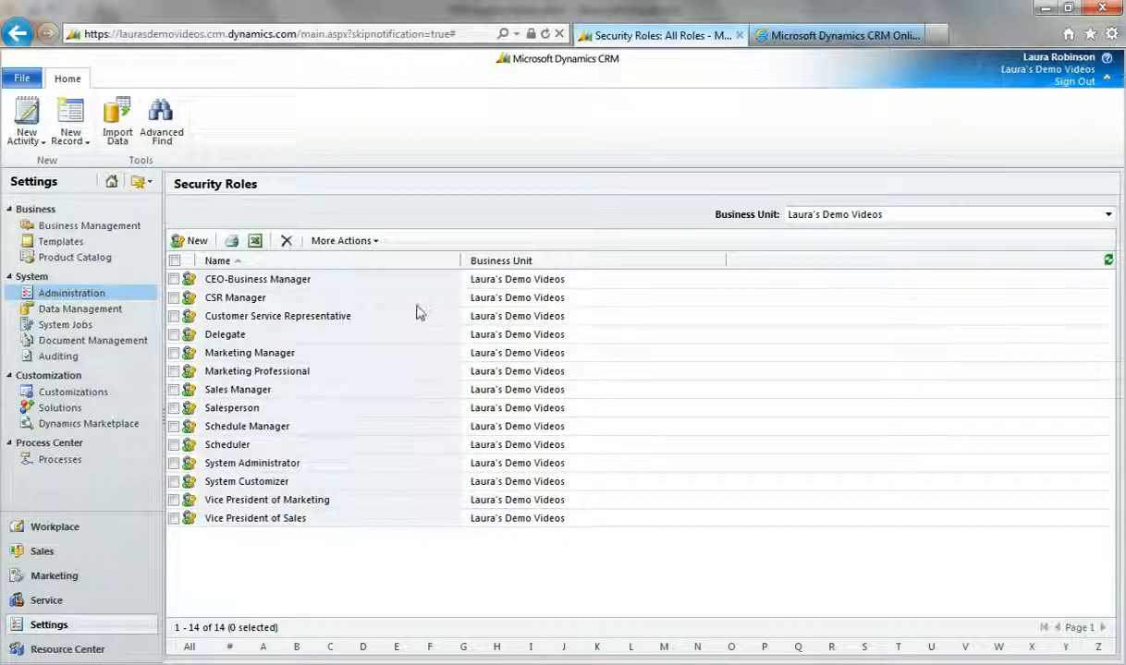
click(837, 218)
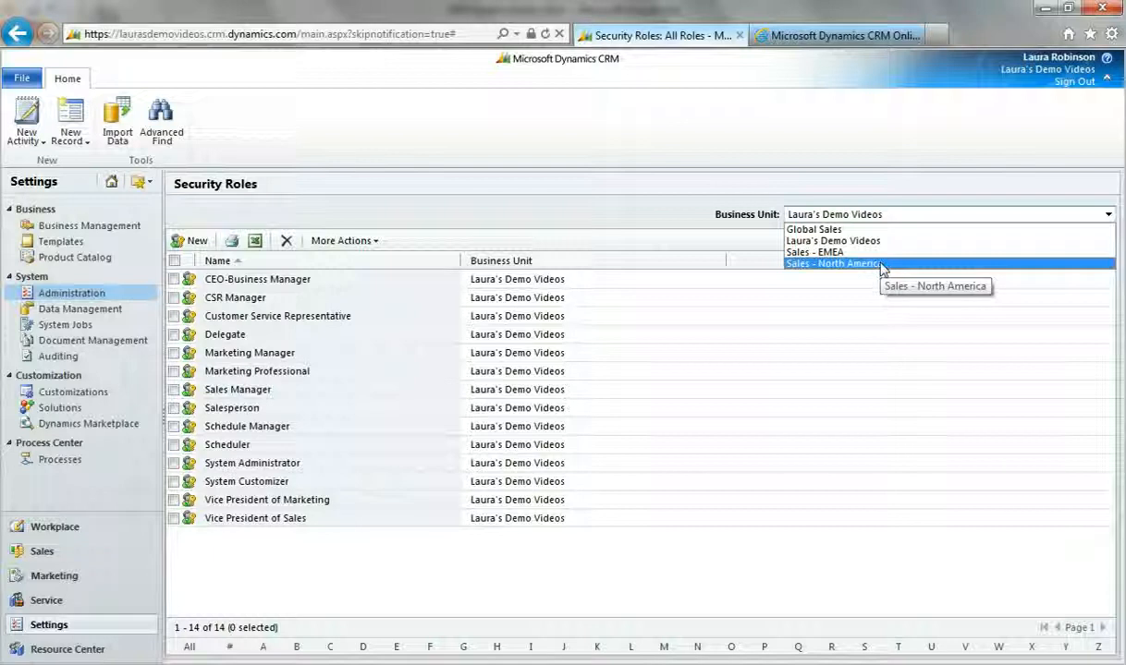
click(790, 218)
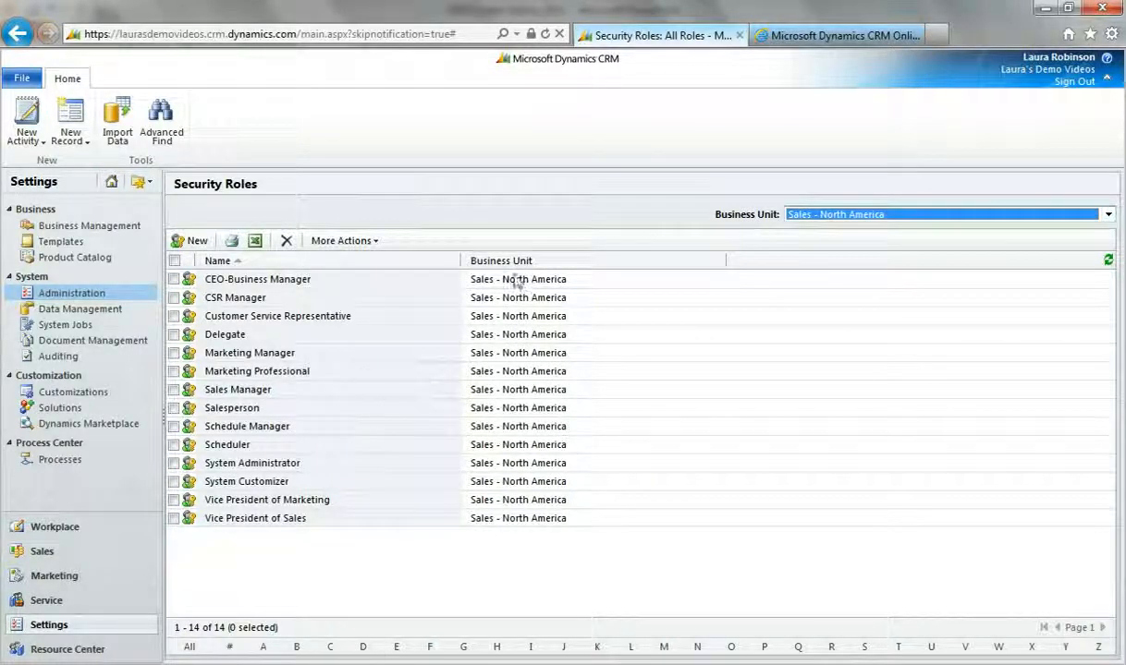
Step: Open the Salesperson security role and examine the key of access levels, from None Selected to Organization
click(224, 410)
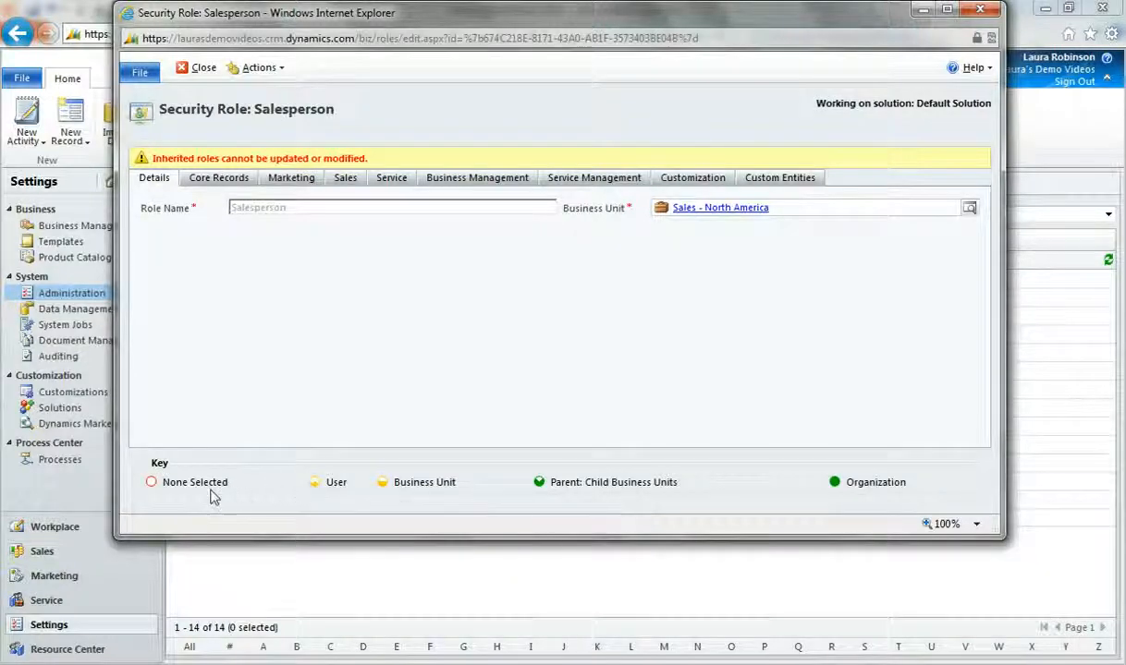
mouse_move(149, 479)
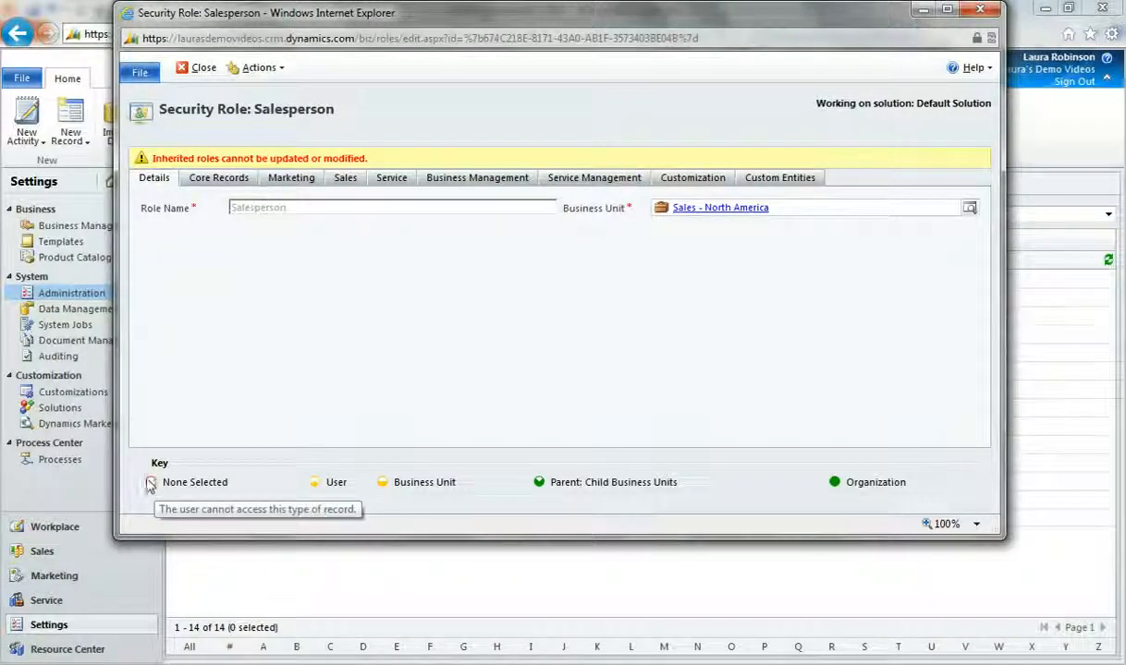
mouse_move(317, 489)
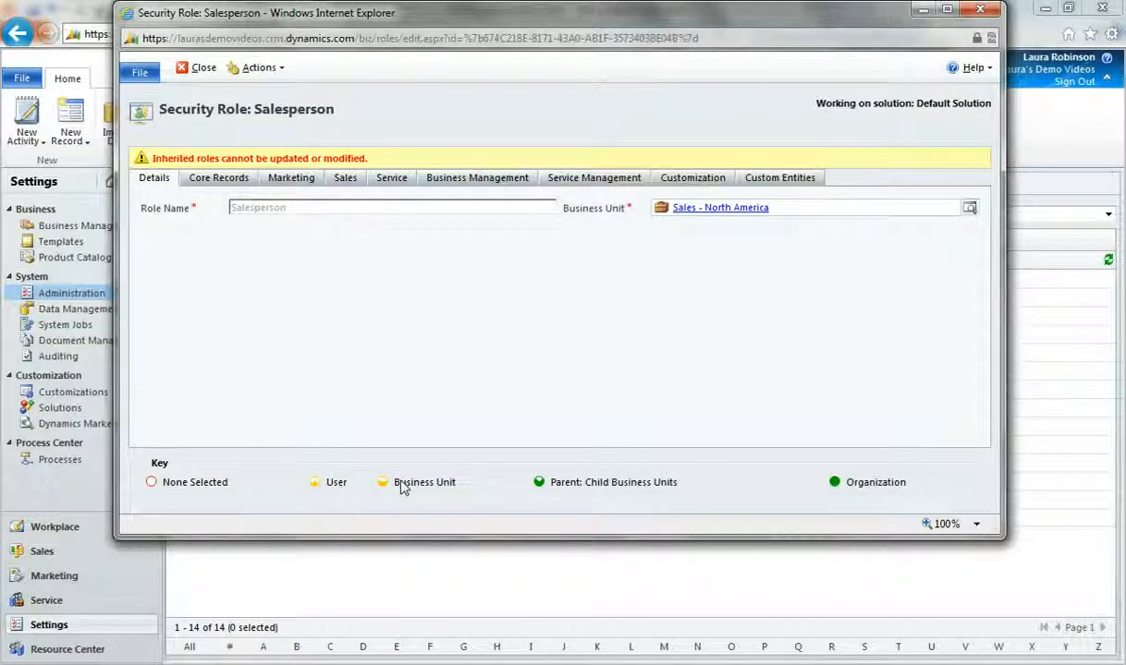
mouse_move(394, 484)
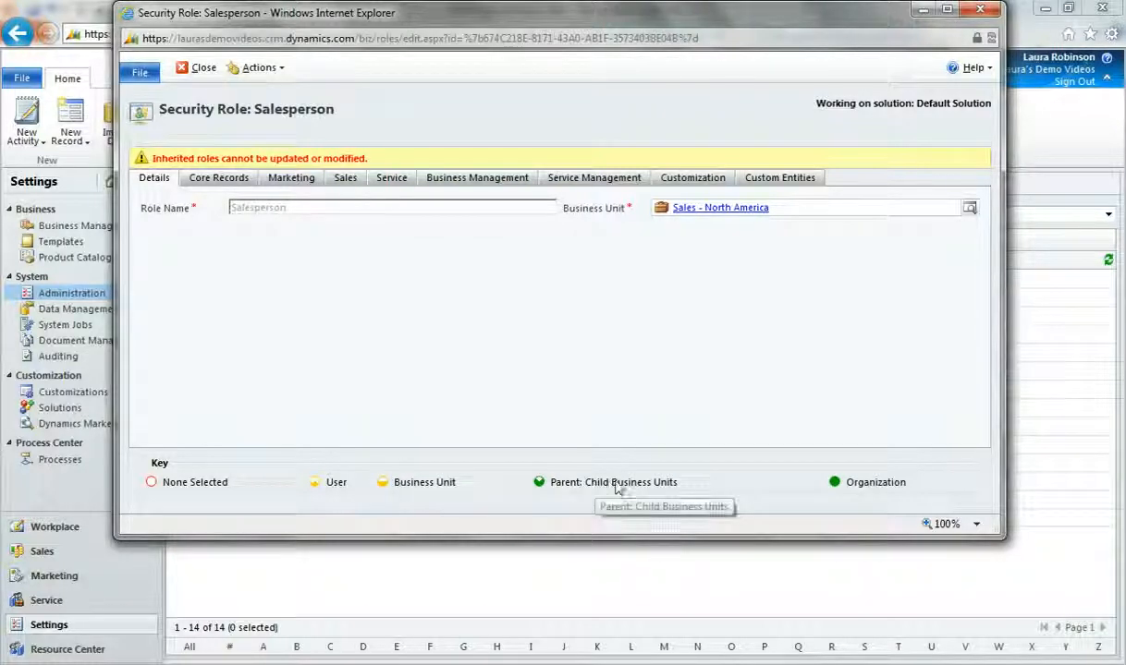
mouse_move(862, 485)
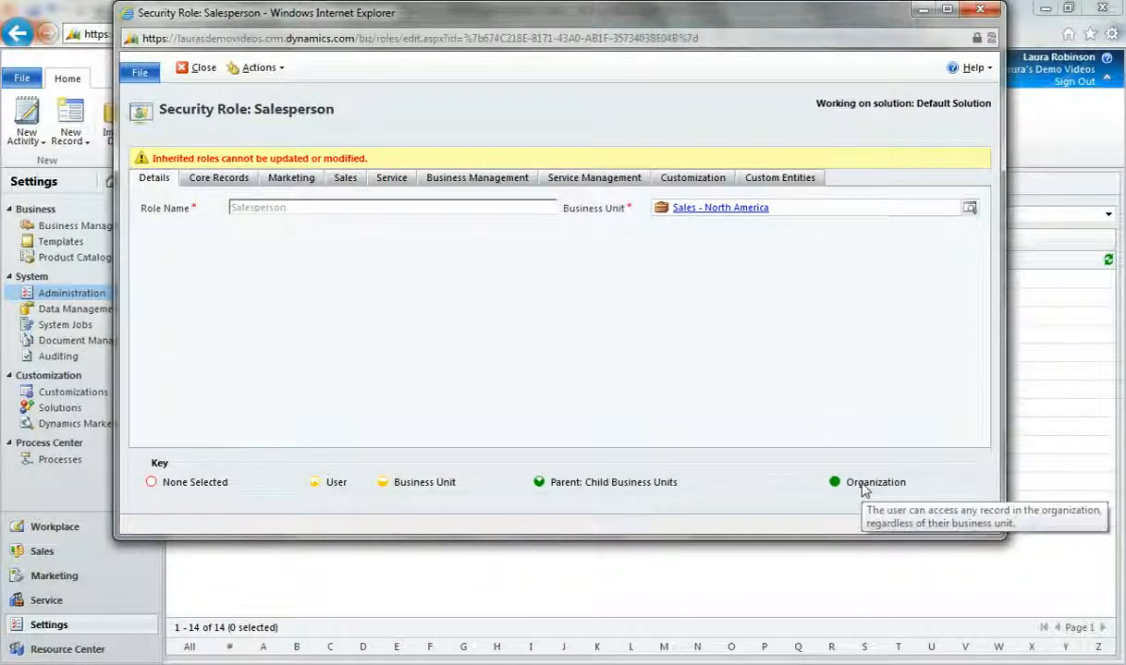
Step: Set the Publish Reports miscellaneous privilege to Organization in the role's core records
click(242, 183)
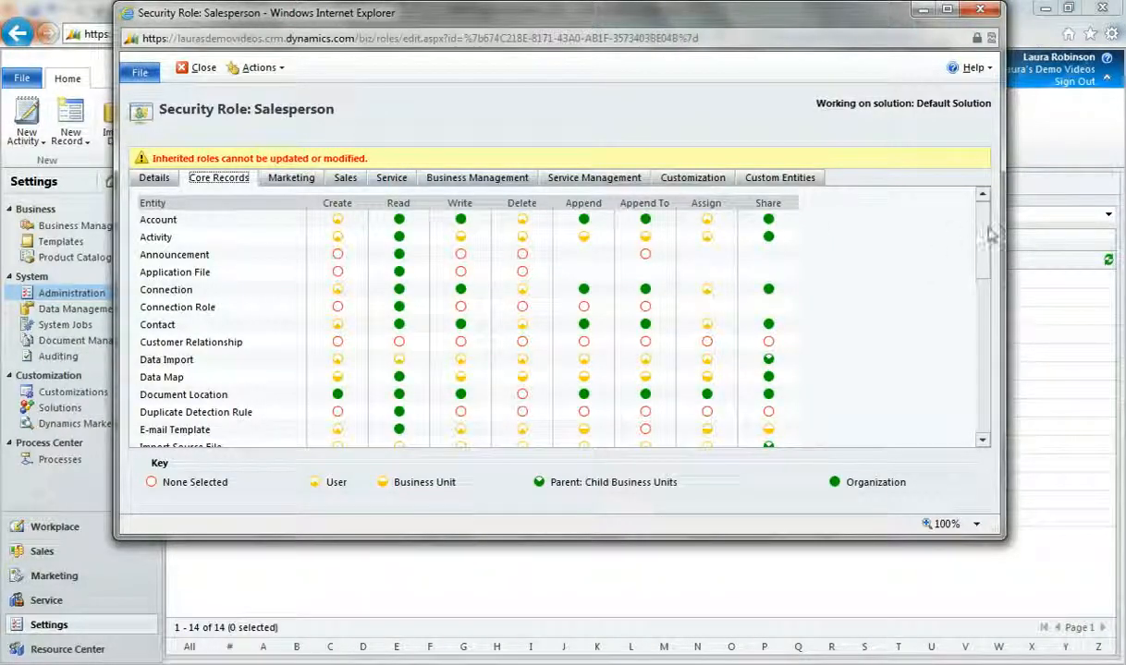
drag(985, 239, 996, 388)
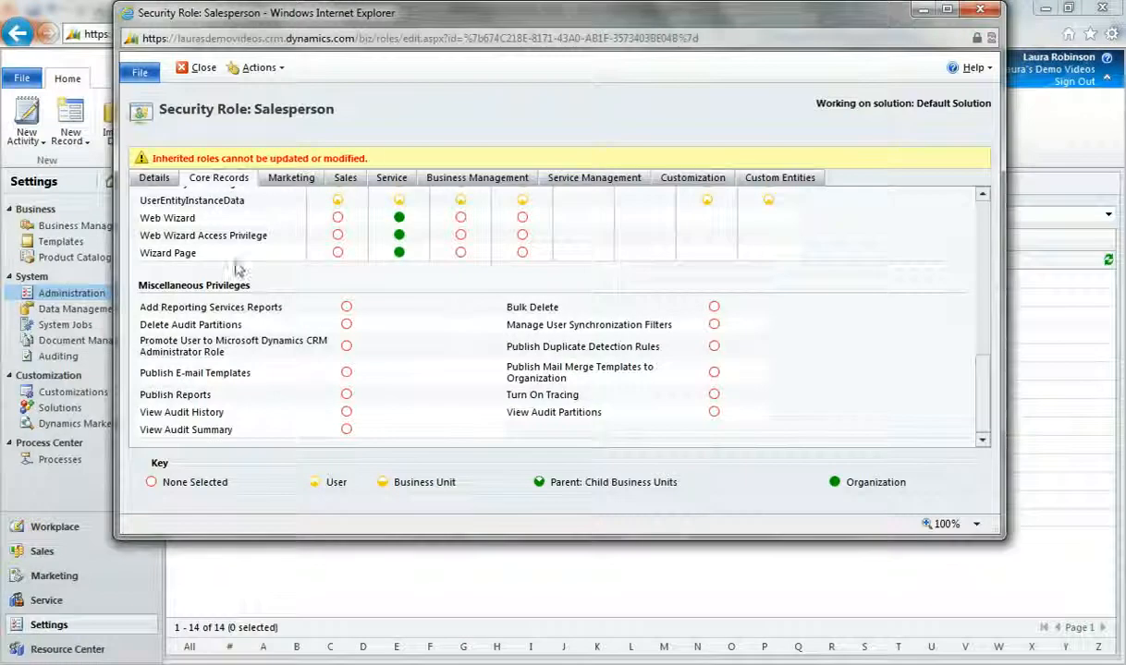
click(349, 399)
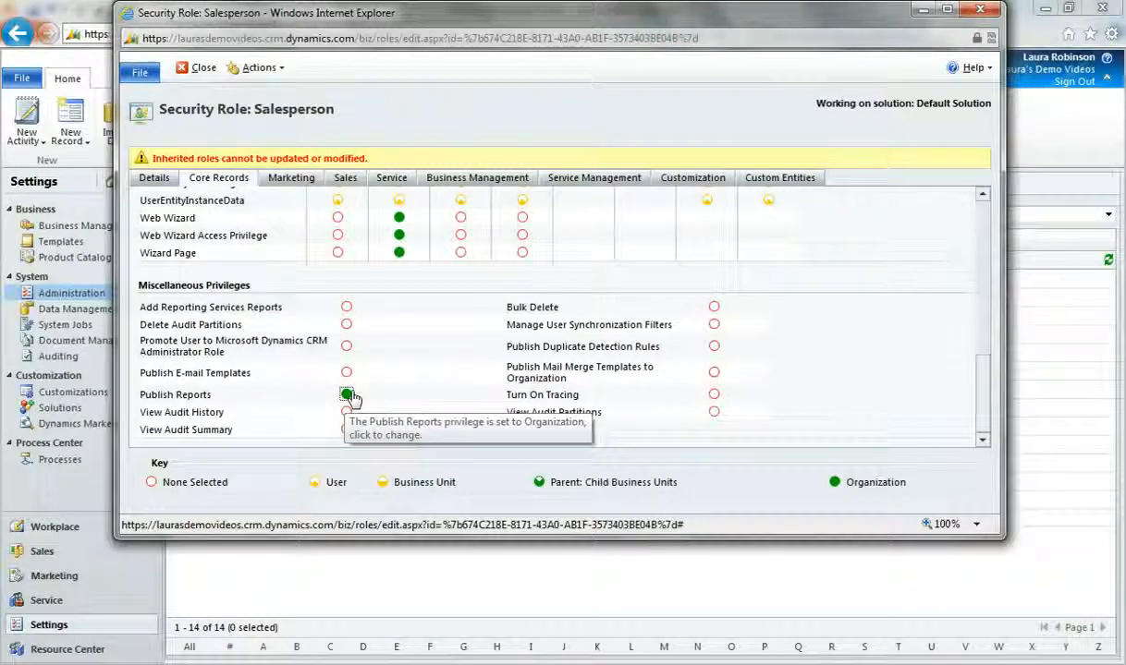
Step: Cycle the Account entity's Read privilege through the access levels, ending at Organization
drag(987, 377, 987, 207)
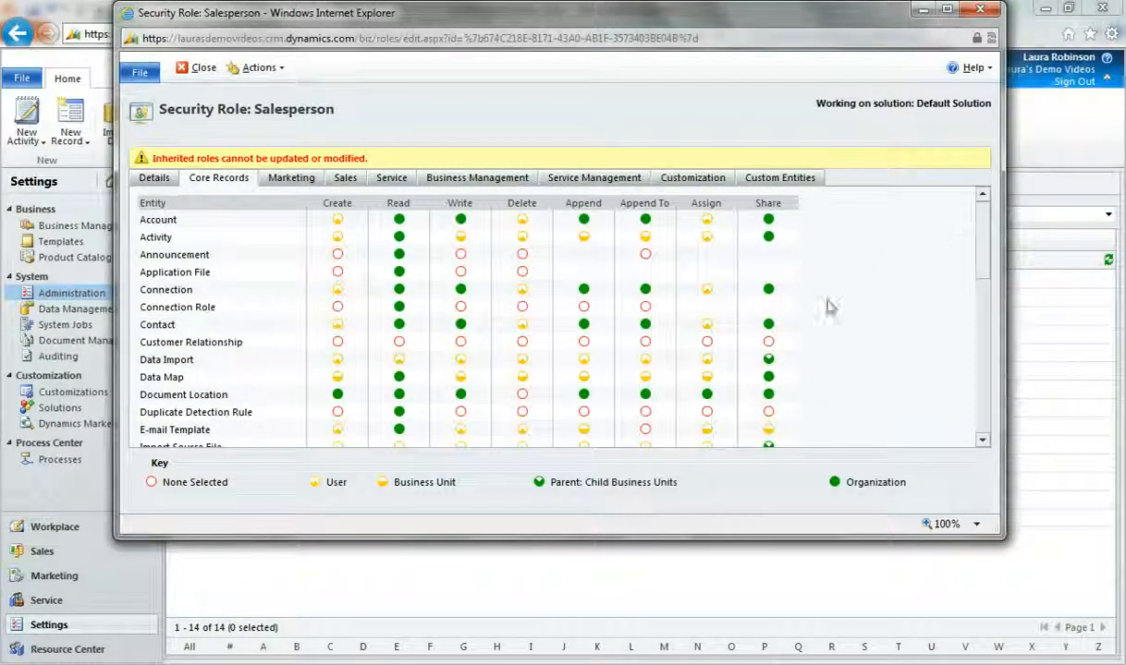
click(399, 220)
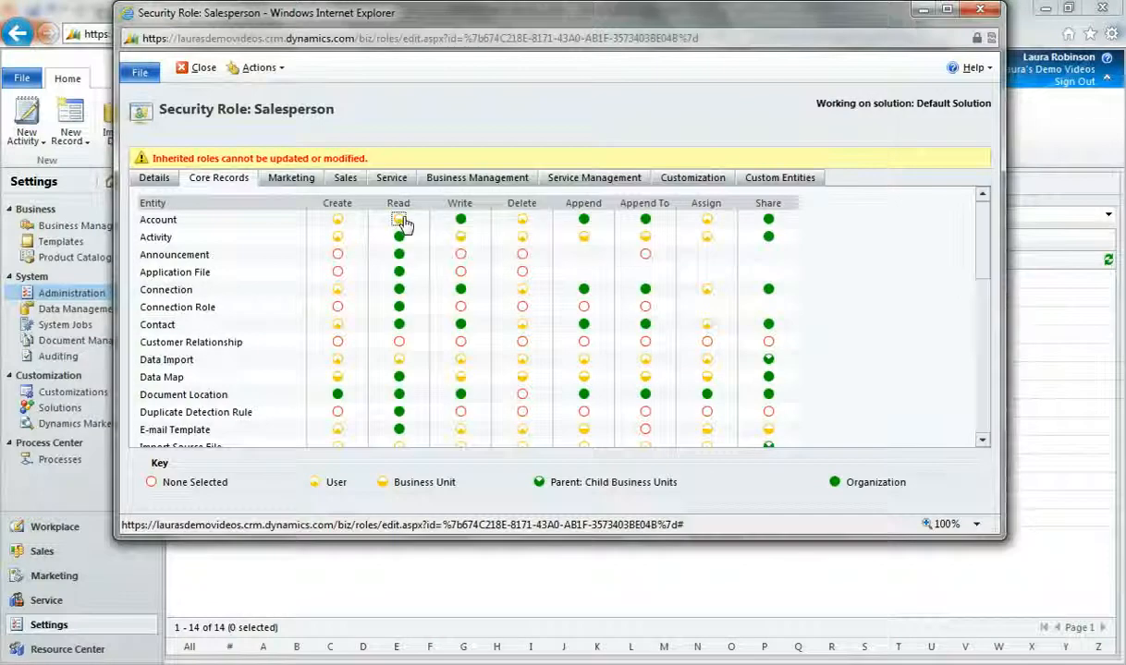
click(399, 220)
click(399, 220)
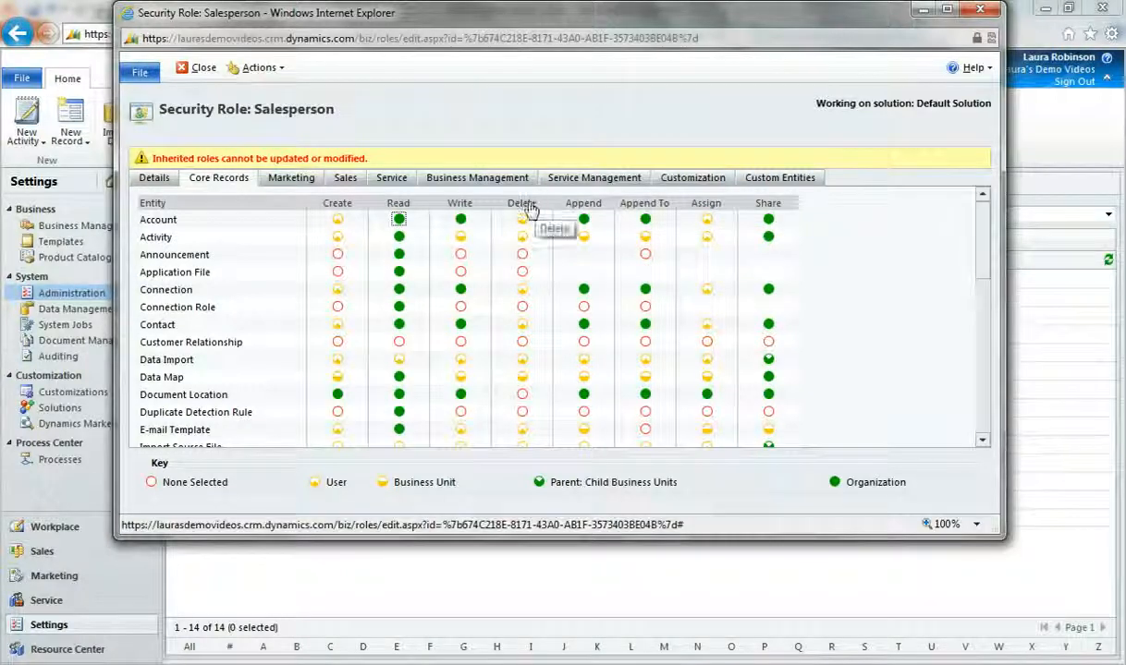
Step: Change the Delete privilege for all core record entities at once, ending at None Selected
click(531, 207)
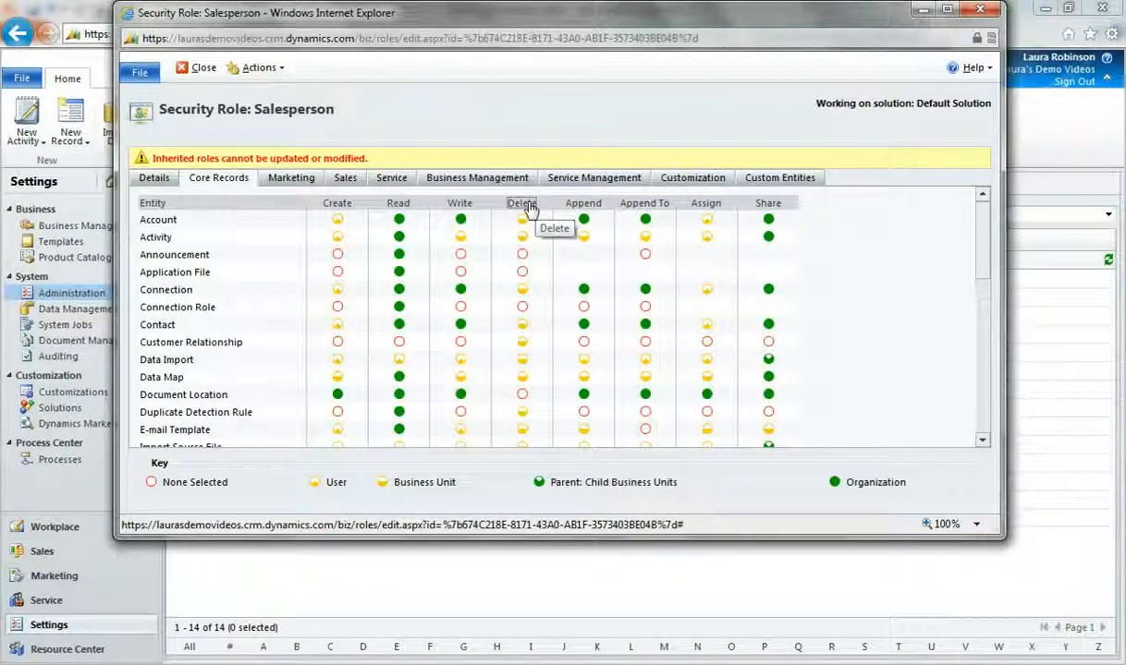
click(532, 207)
click(532, 207)
click(531, 207)
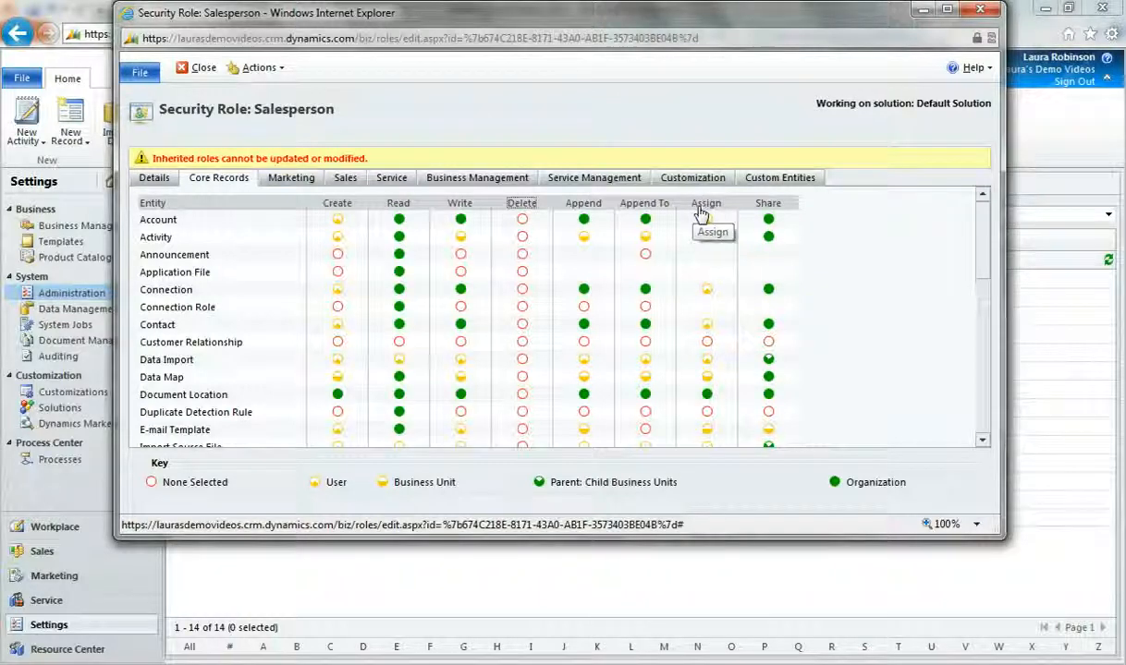
Step: Examine the role's privileges for Marketing, Sales, Service, Business Management, Service Management, Customization and Custom Entities
click(296, 179)
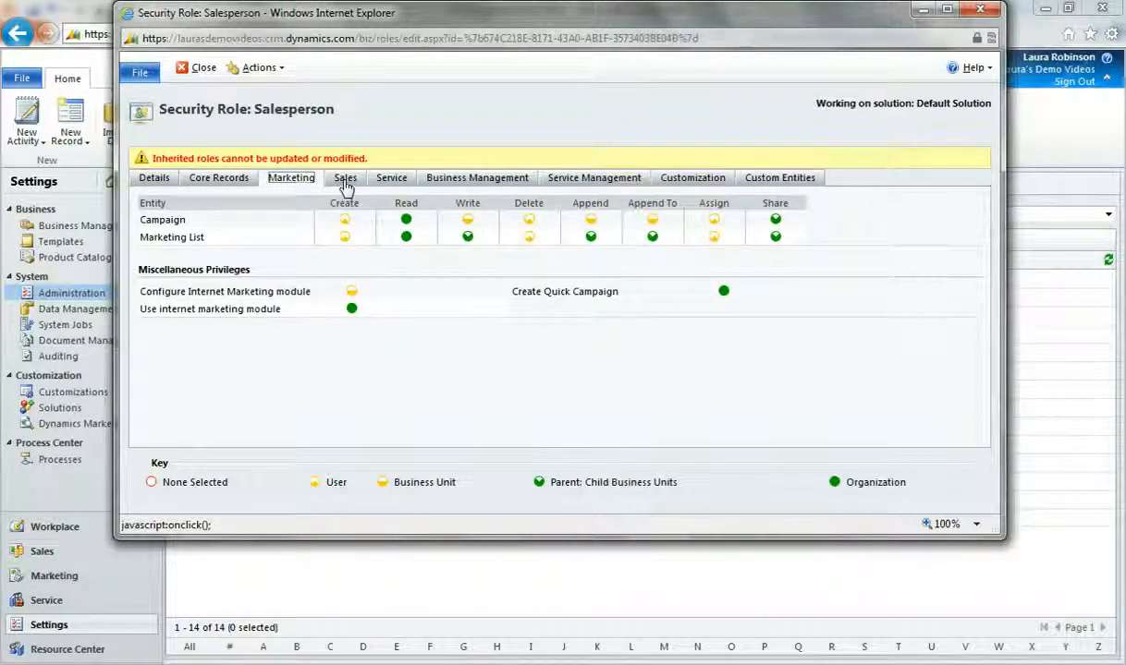
click(345, 182)
click(389, 181)
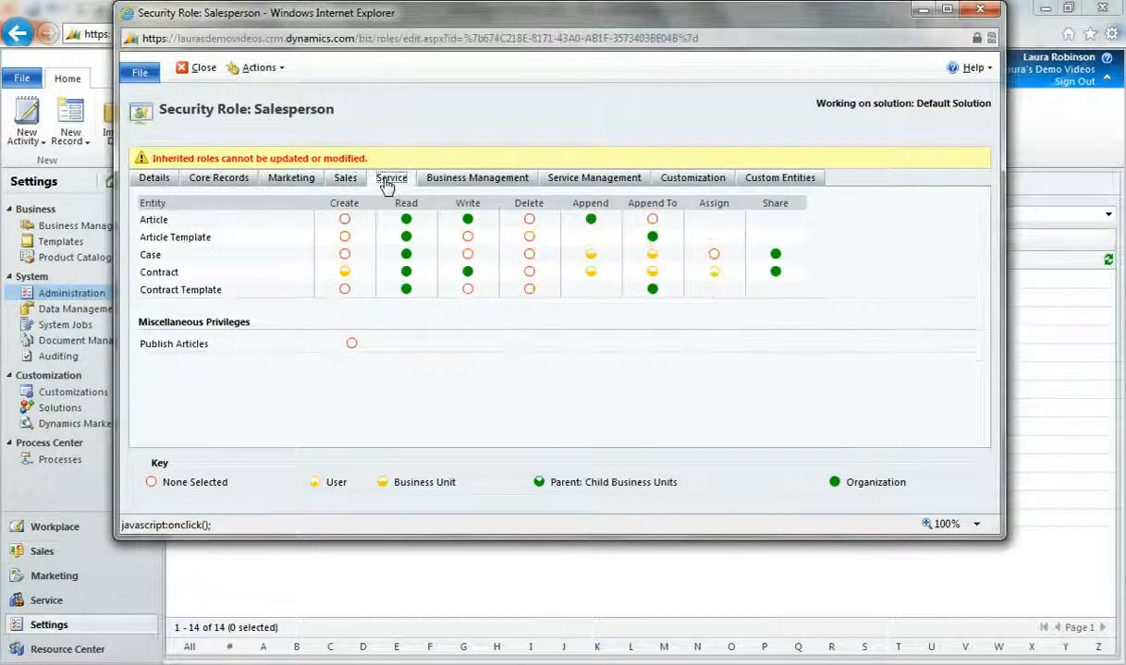
click(513, 180)
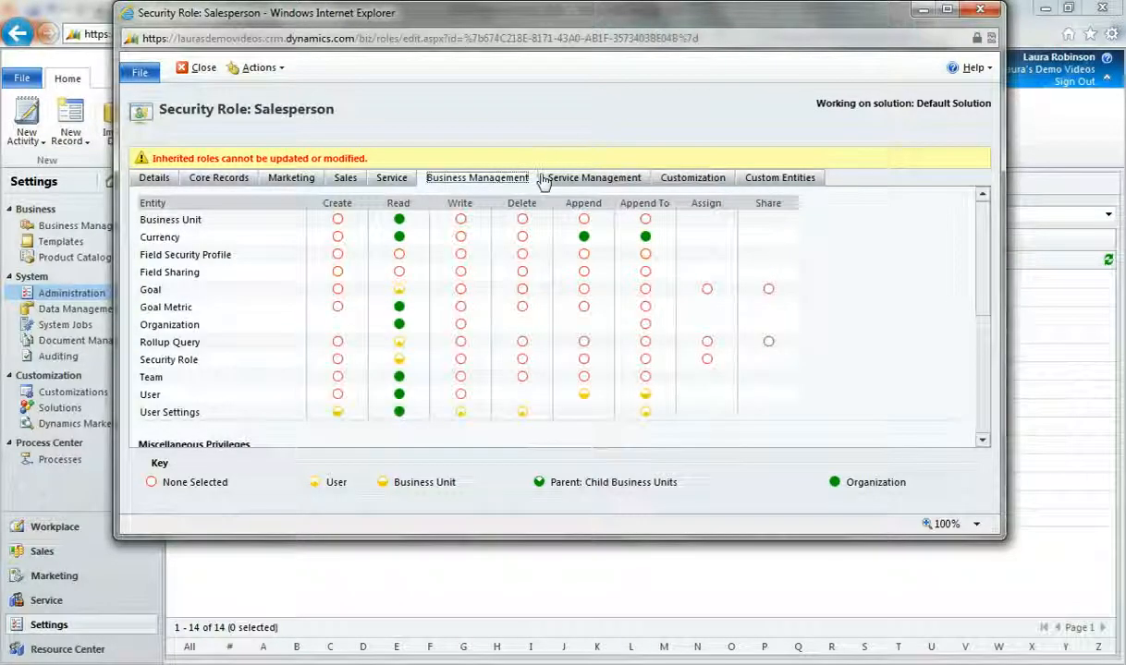
click(566, 181)
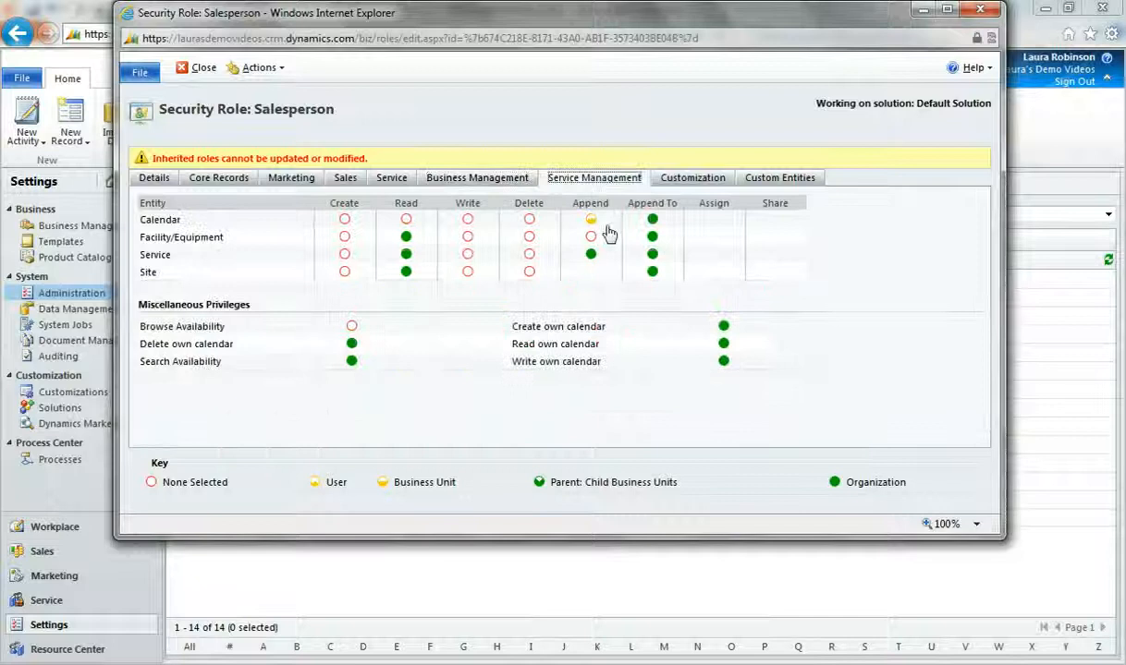
click(688, 178)
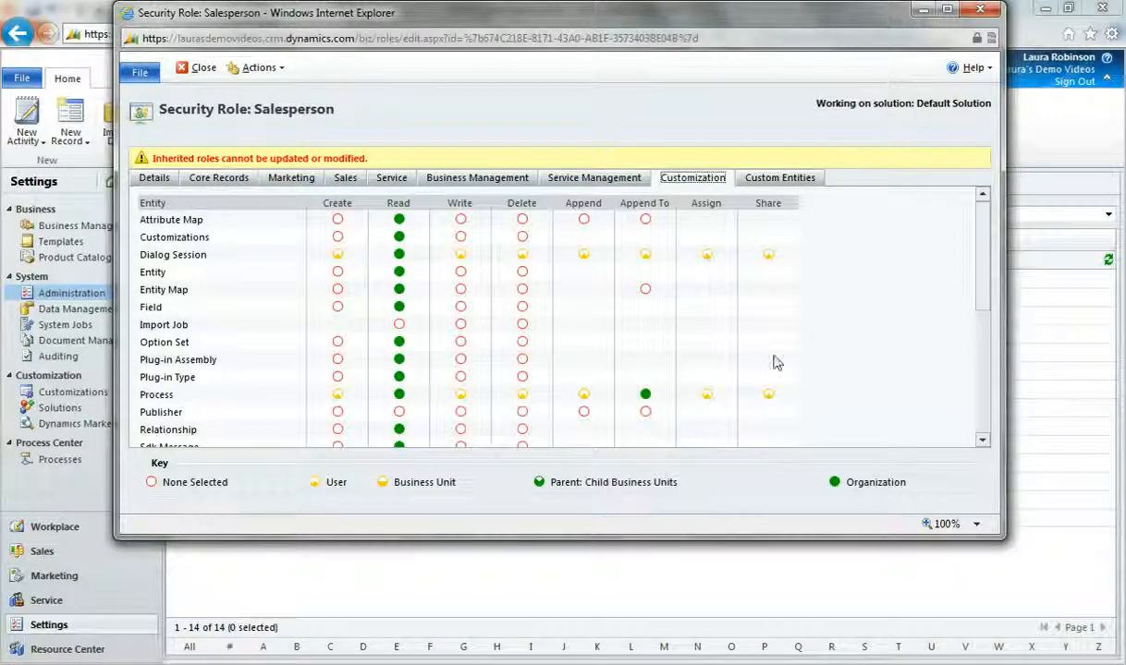
click(781, 184)
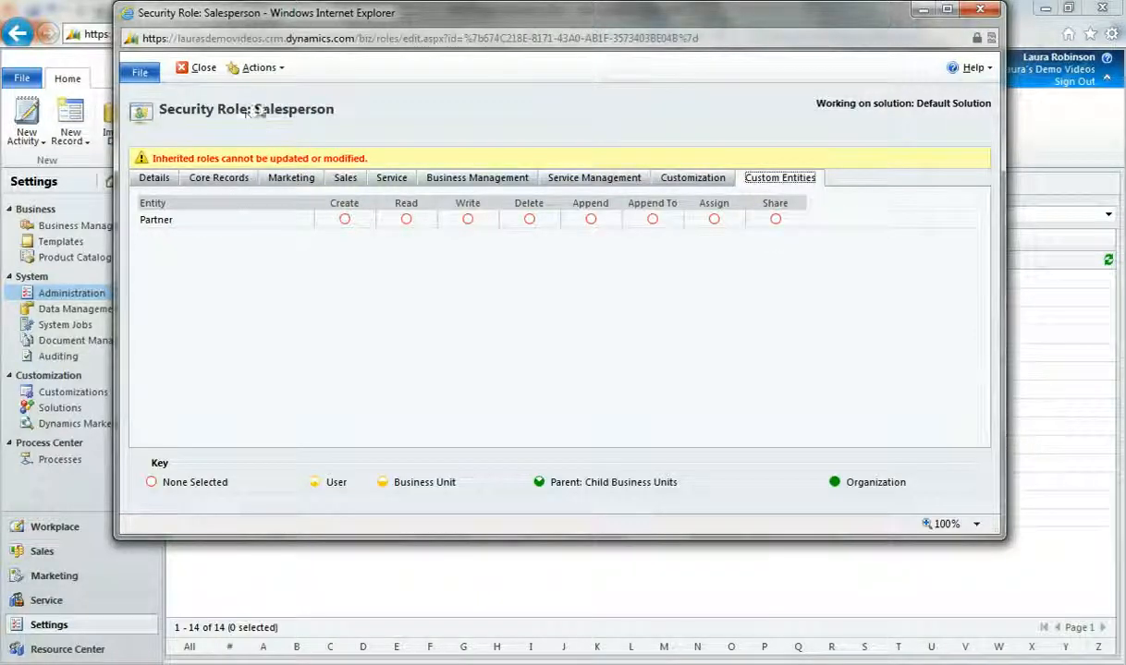
Step: View the available role actions, including Copy Role, and close the Salesperson role without saving its changes
click(260, 70)
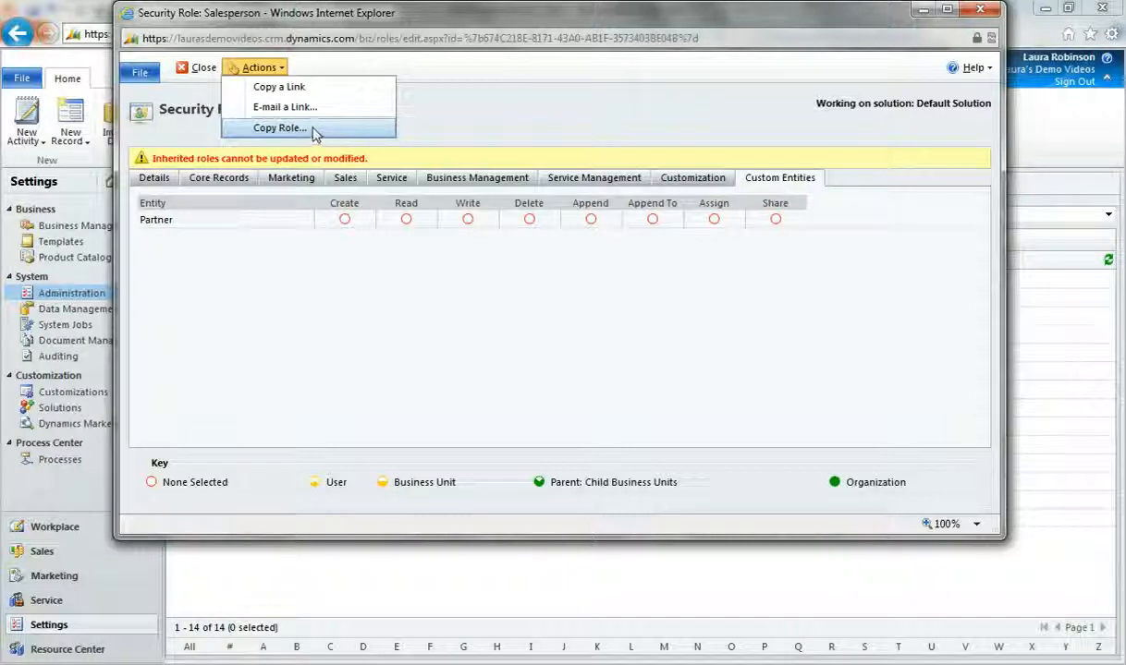
click(198, 68)
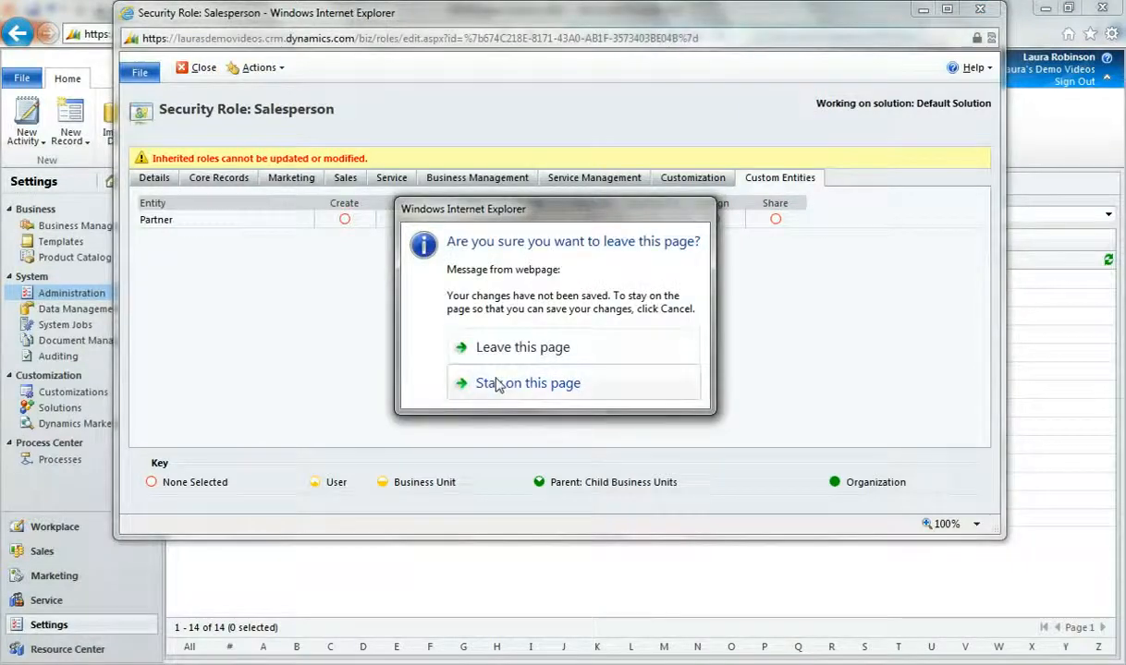
click(506, 349)
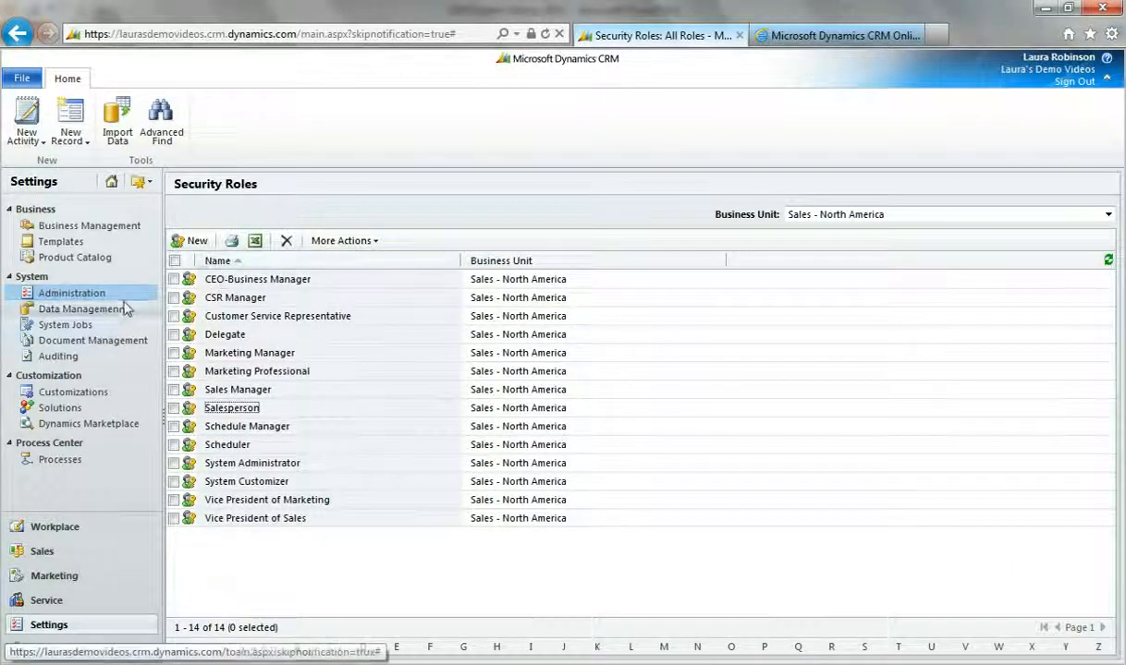
Step: Start adding a new user from the user administration and assign it to the Sales - North America business unit
click(90, 293)
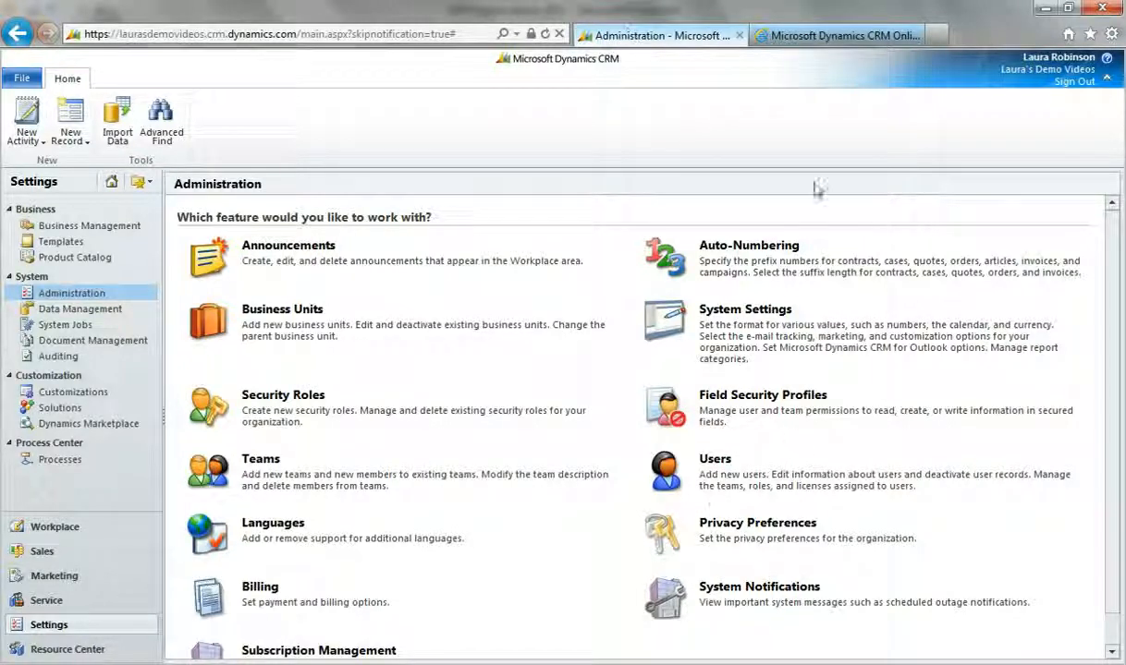
click(711, 459)
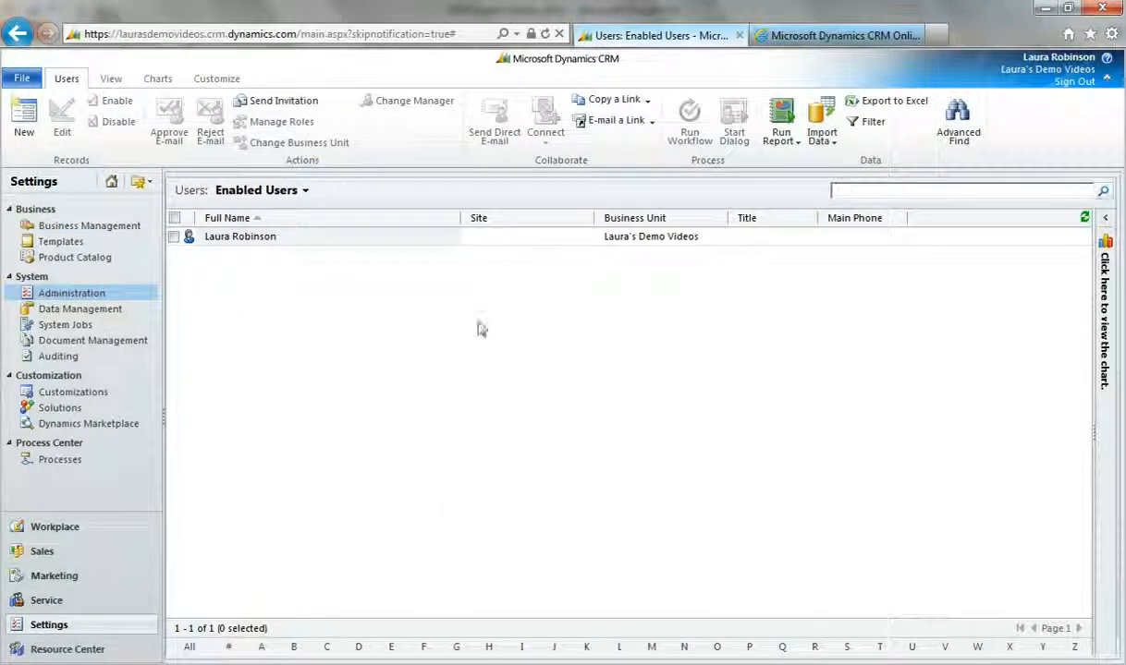
click(24, 115)
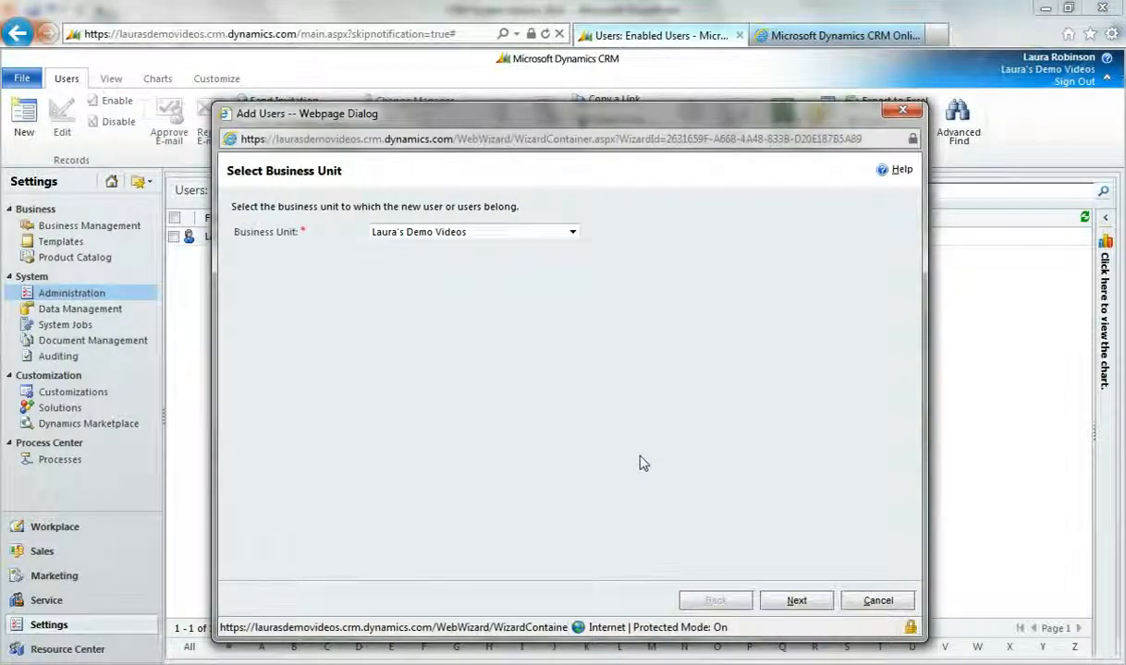
click(567, 236)
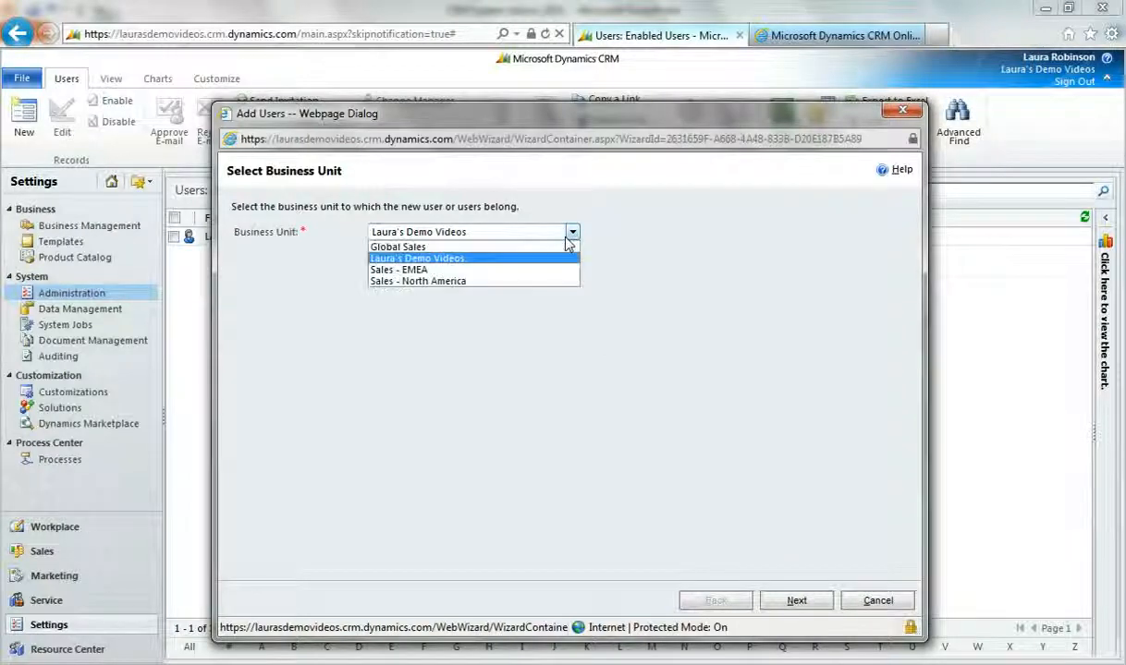
click(425, 280)
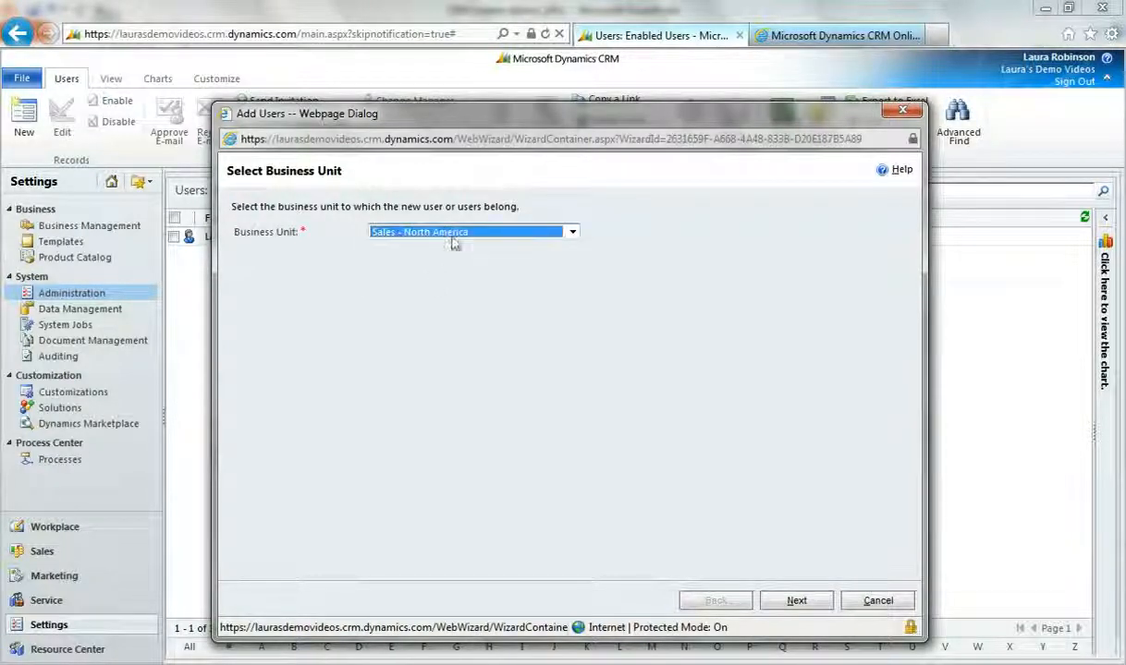
click(793, 601)
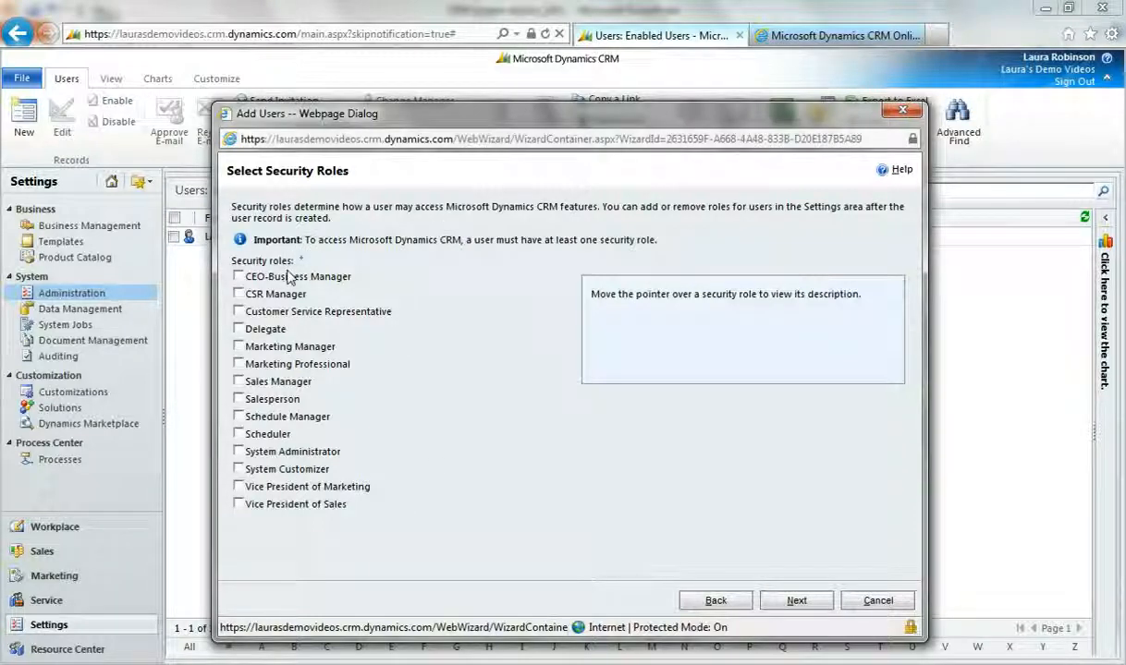
Step: Give the new user the Salesperson security role
mouse_move(289, 280)
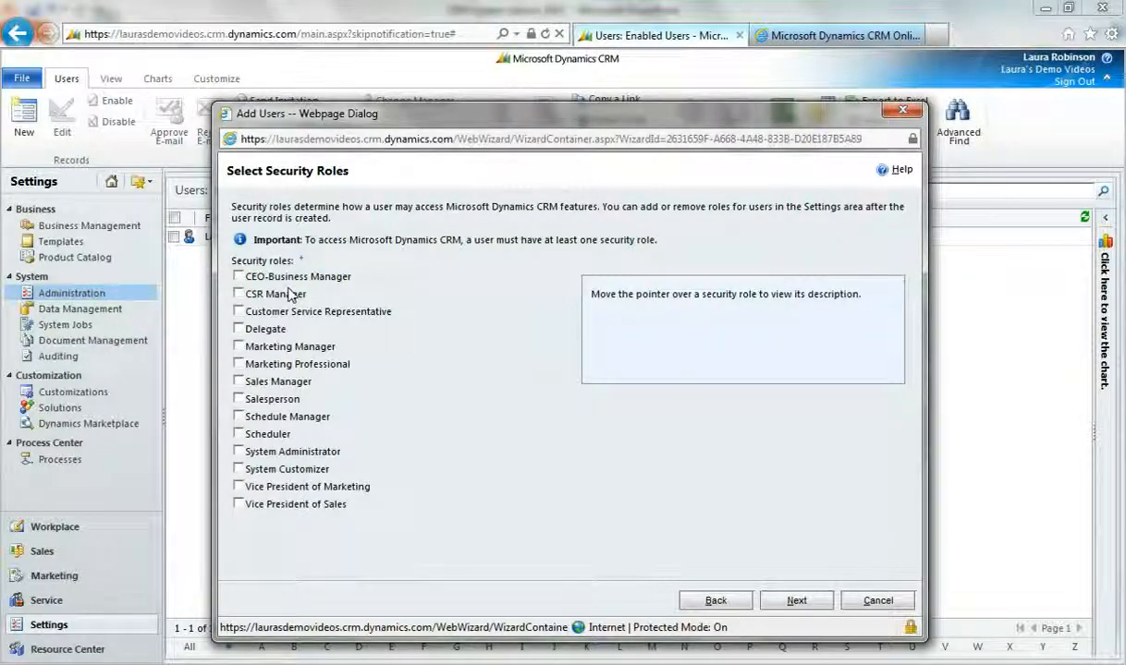
mouse_move(294, 458)
click(238, 399)
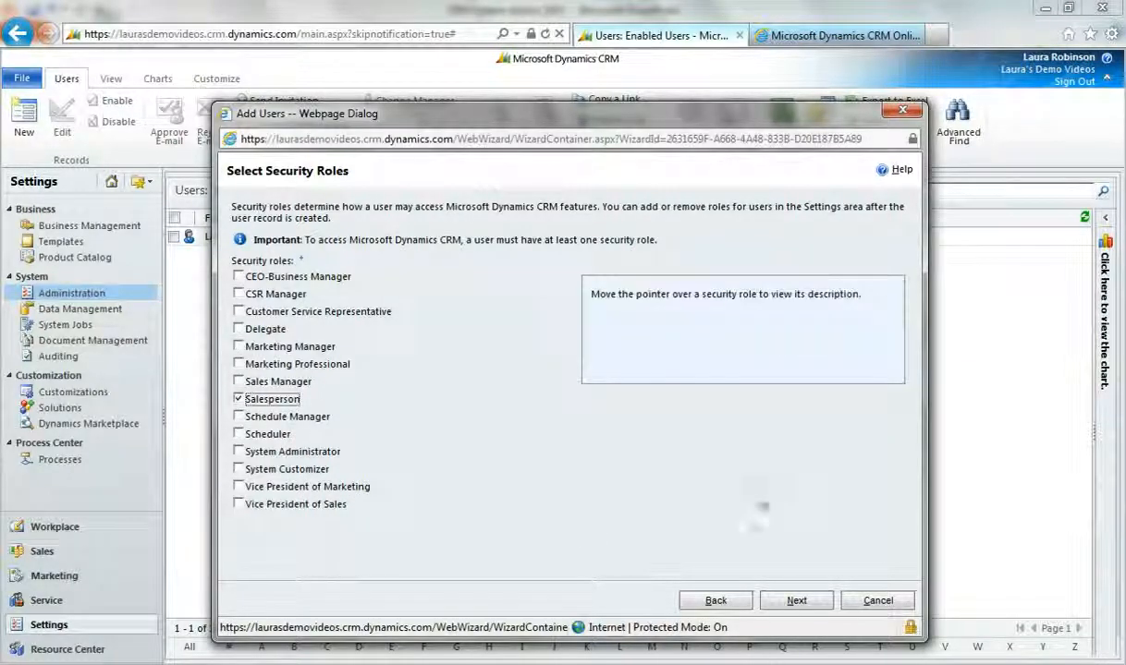
click(795, 601)
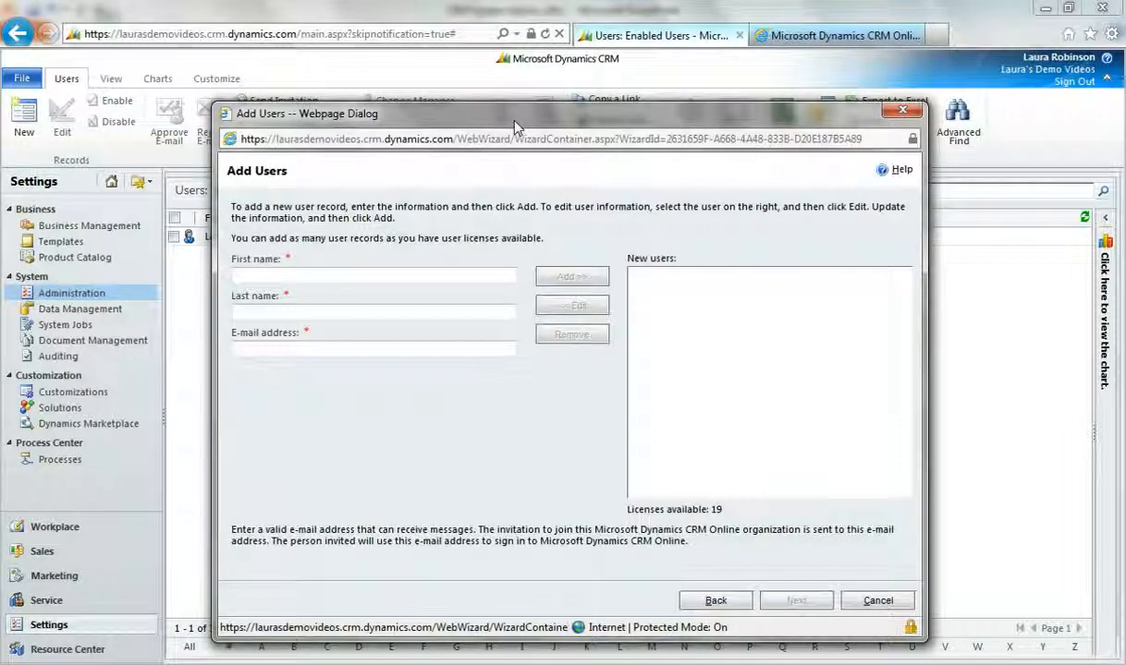
Step: Enter the new user's first name, last name and e-mail address, and add the user to the list of new users
click(475, 275)
key(Tab)
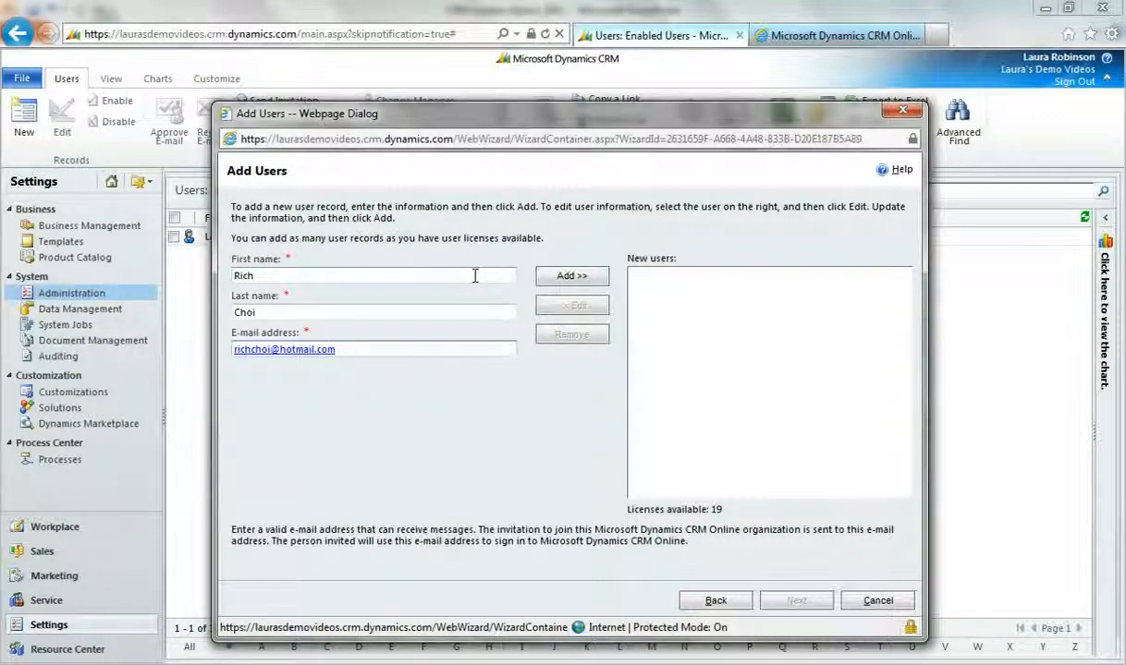
click(571, 275)
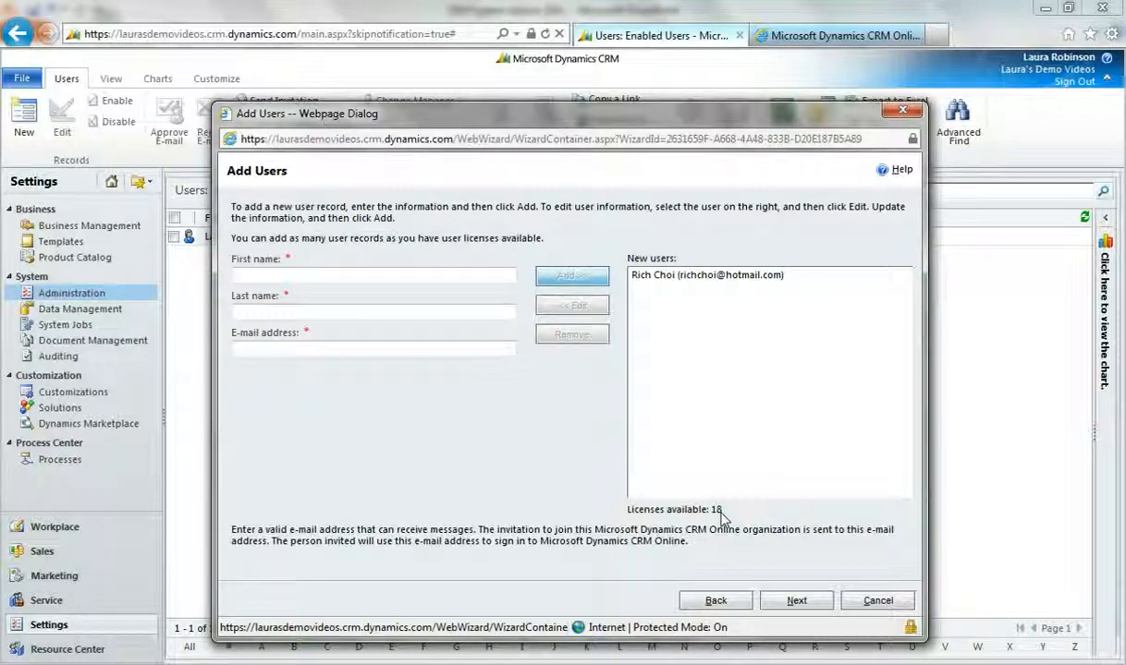
Step: Create the new user without sending an e-mail invitation and close the wizard
click(796, 601)
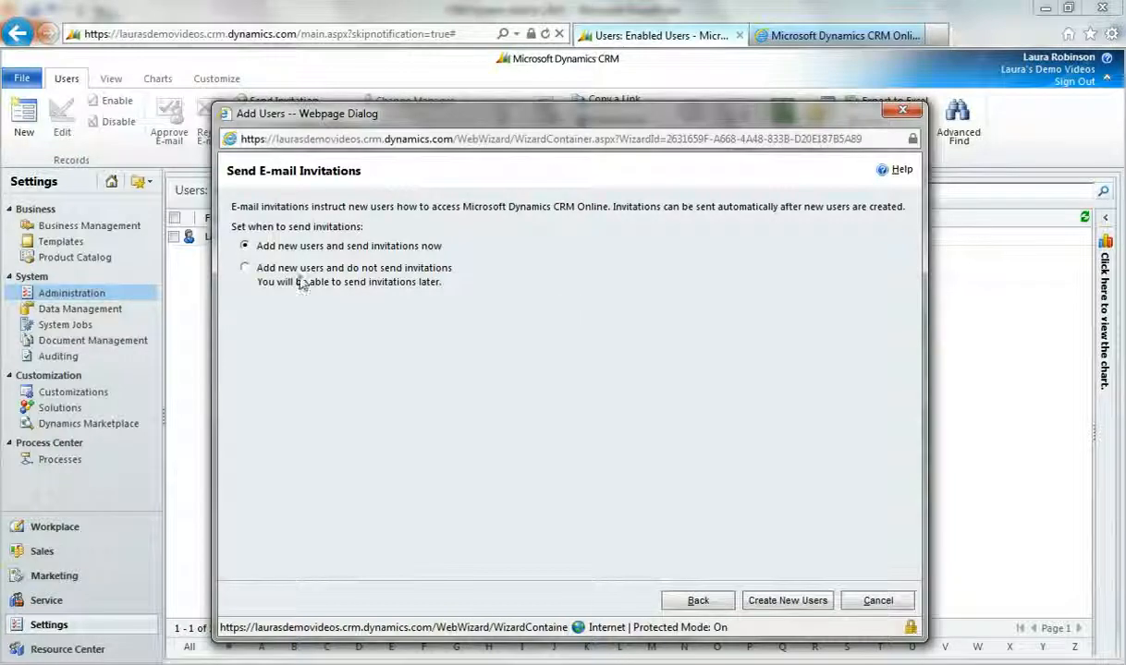
click(244, 268)
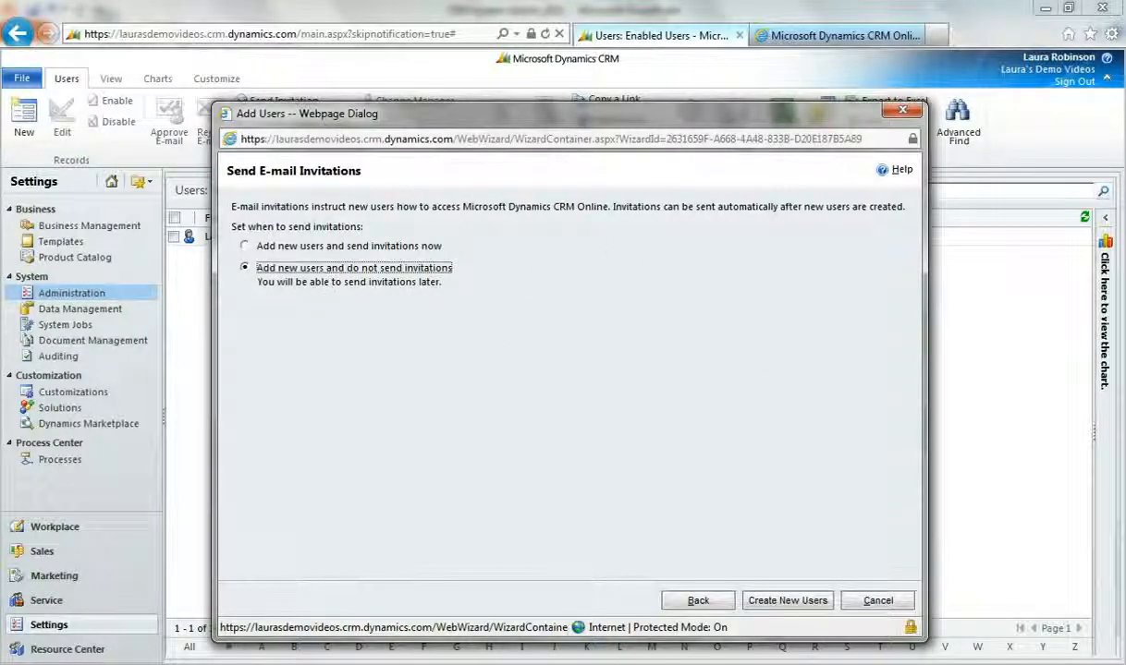
click(815, 605)
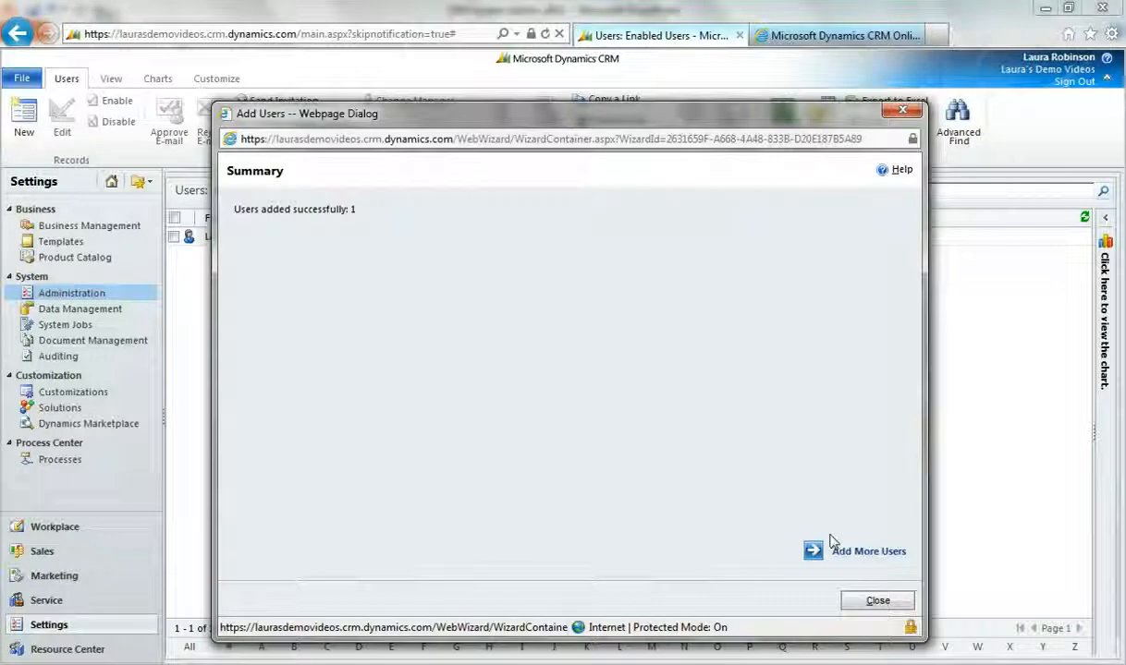
click(877, 602)
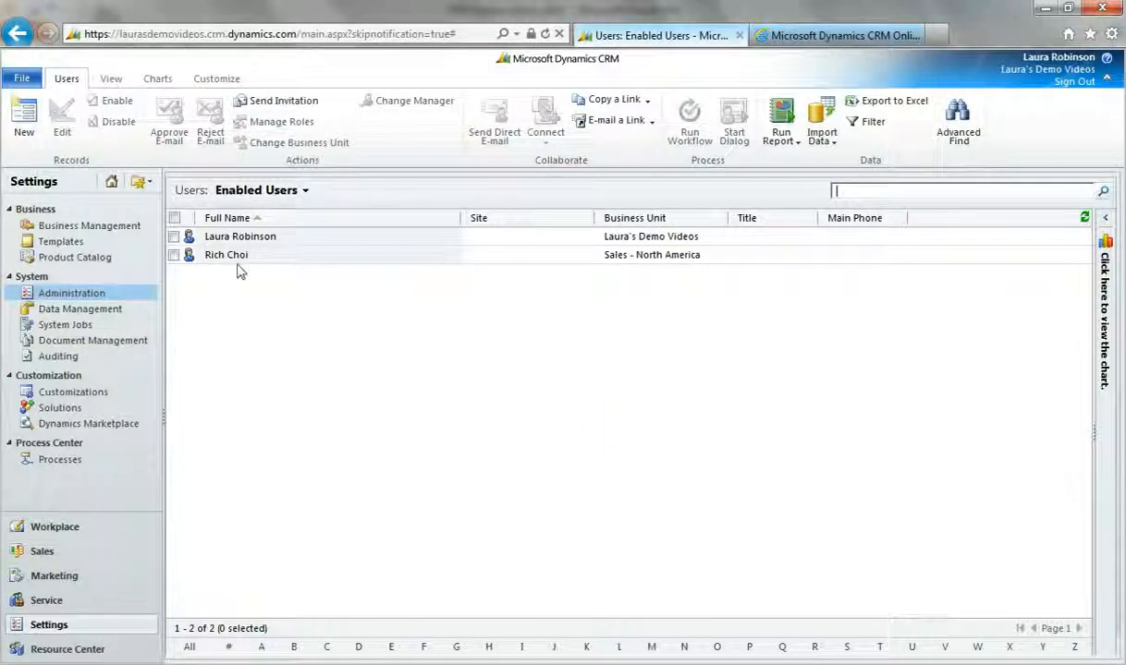
Step: Open the Sales - NA team and add the new Sales - North America user as a member
click(91, 294)
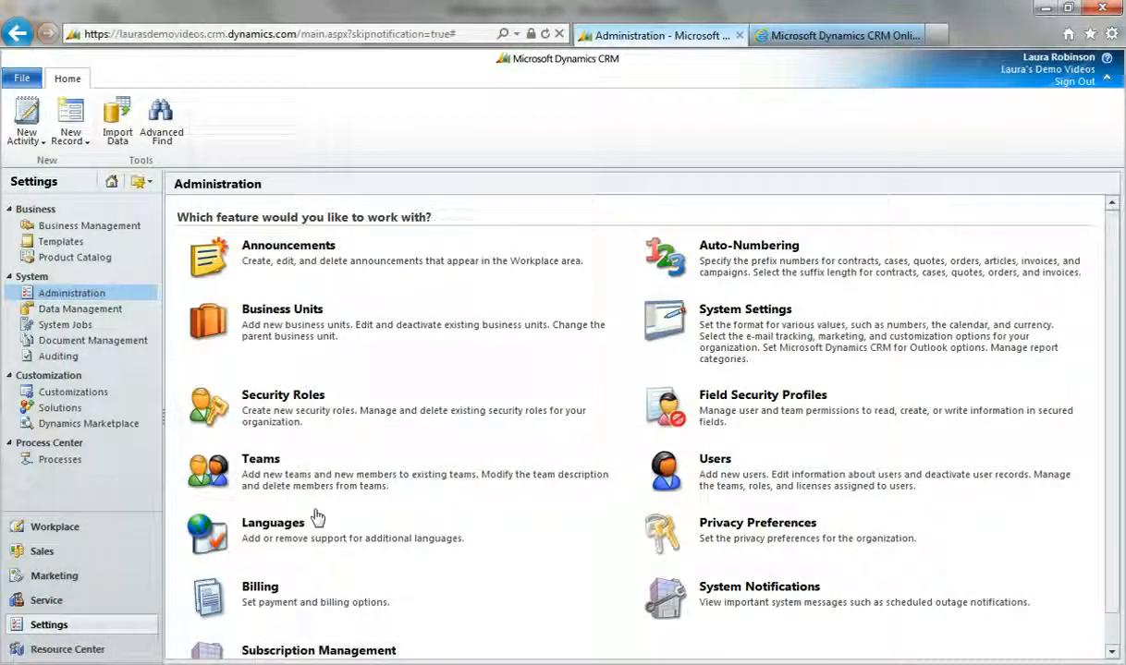
click(265, 463)
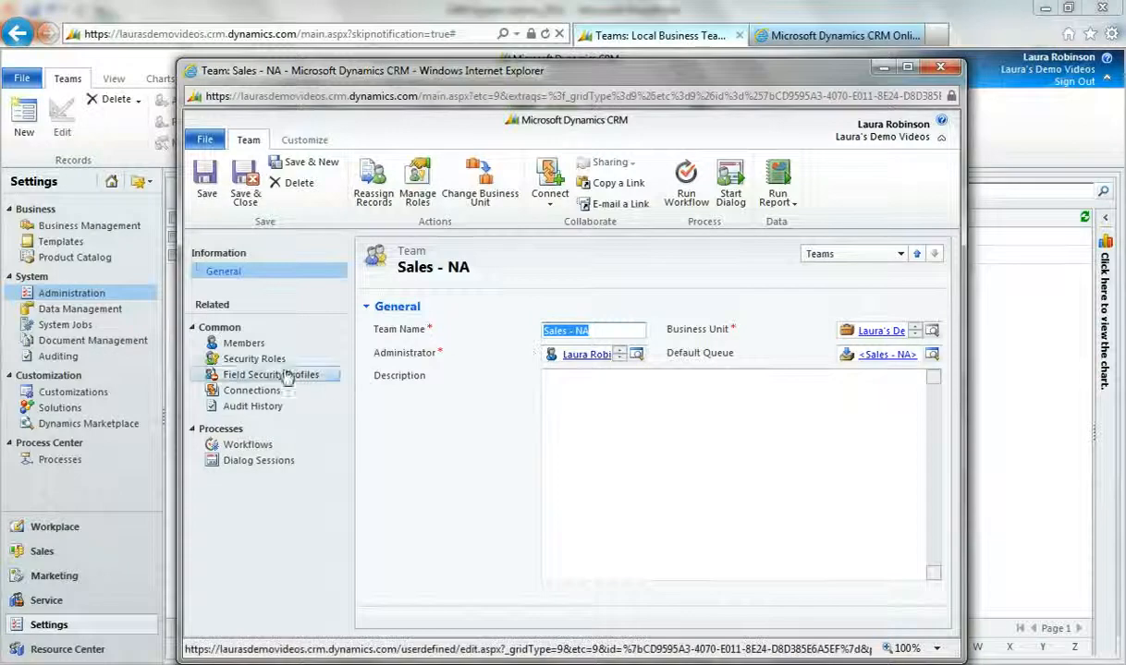
click(244, 343)
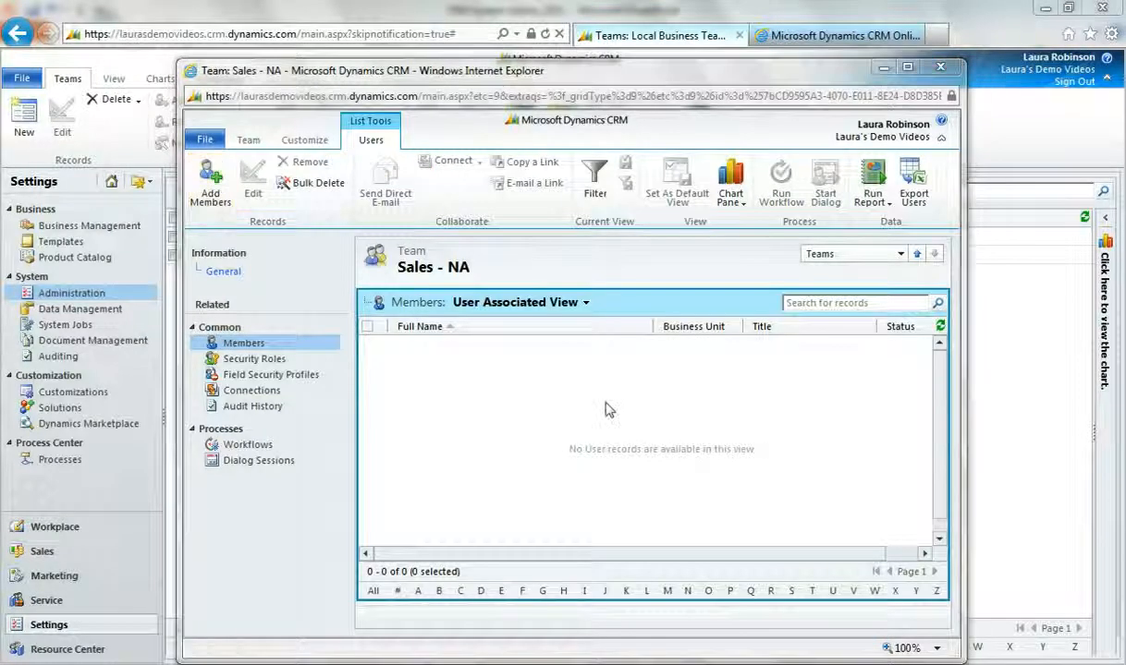
click(212, 194)
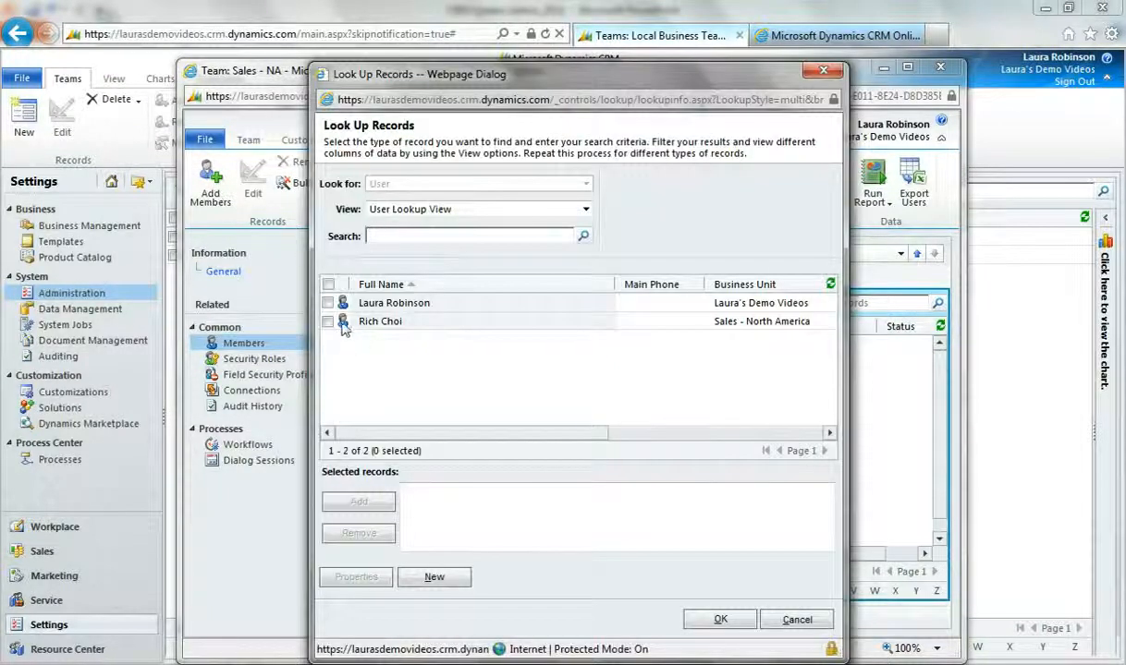
click(334, 323)
click(358, 503)
click(720, 620)
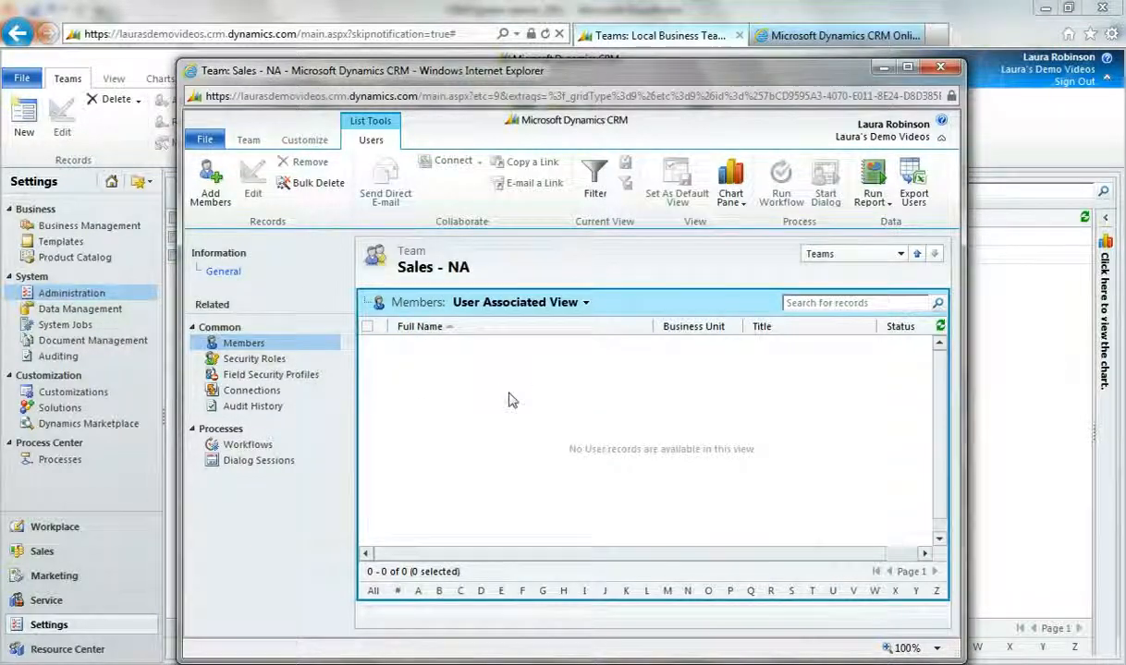
Step: Assign the Salesperson security role to the Sales - NA team, and save and close the team record
click(339, 364)
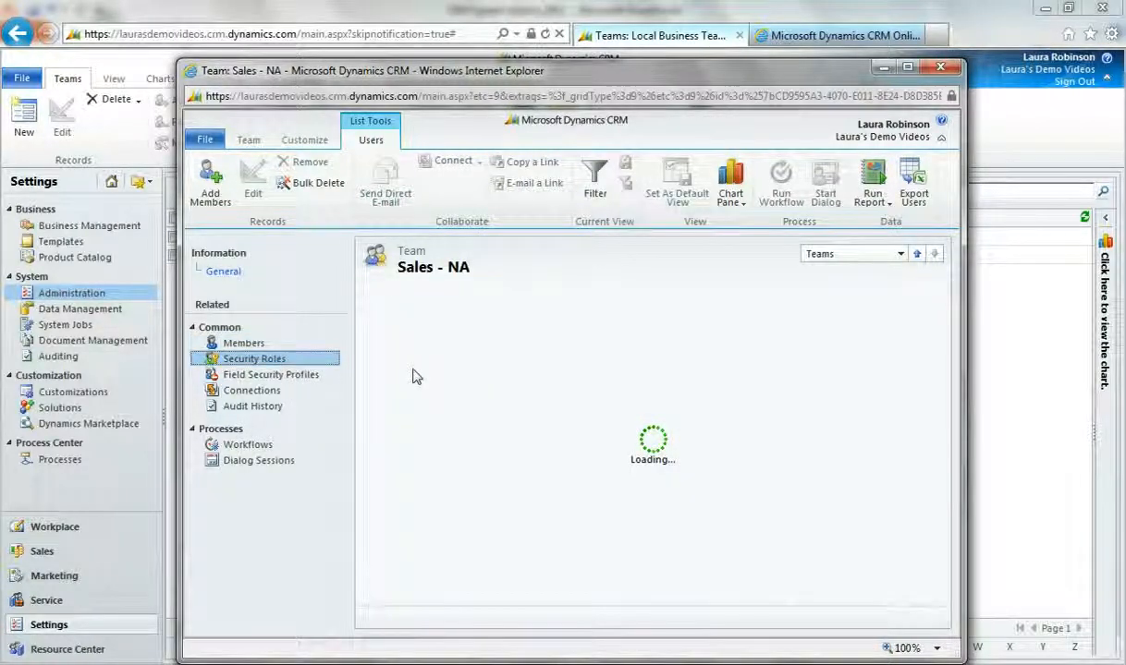
click(390, 330)
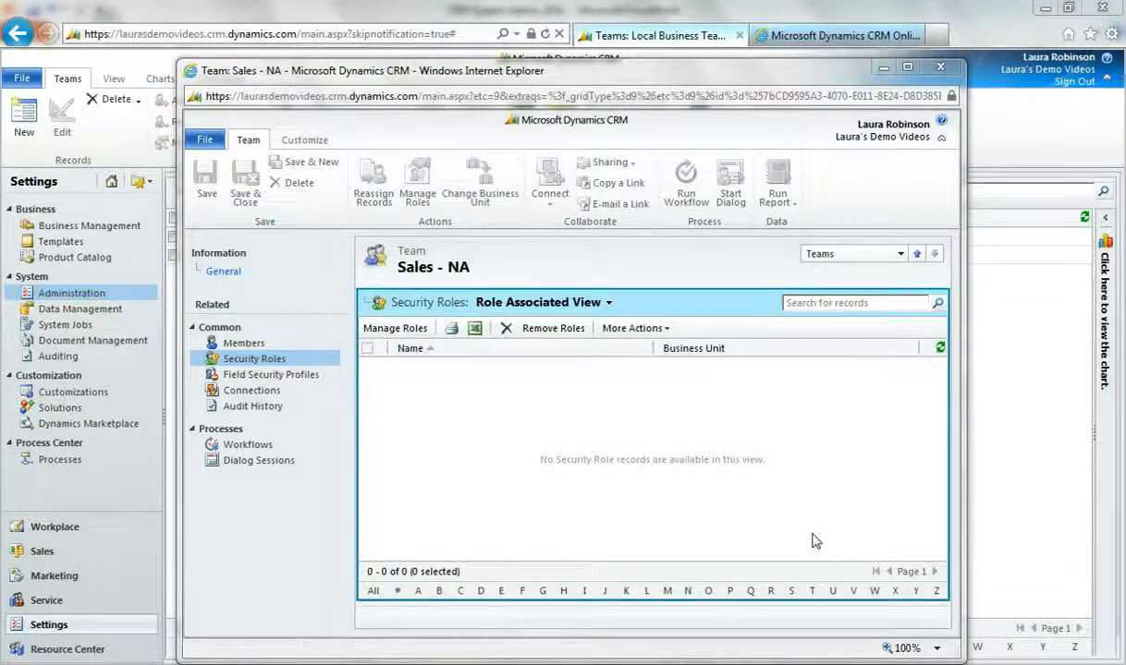
drag(786, 401, 787, 443)
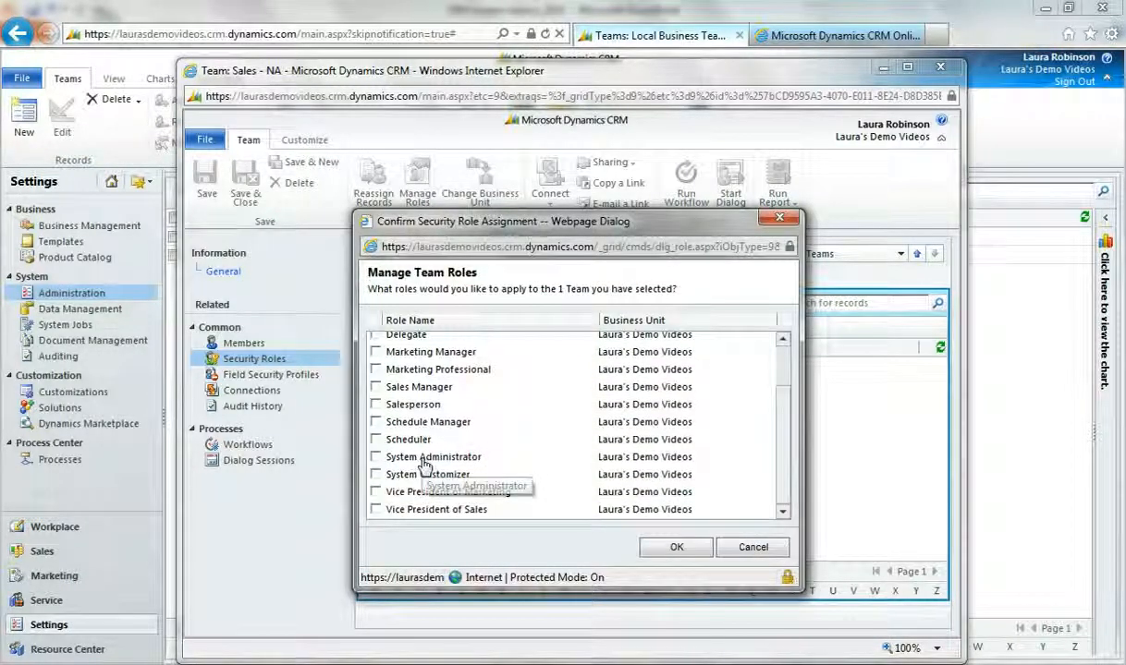
click(375, 405)
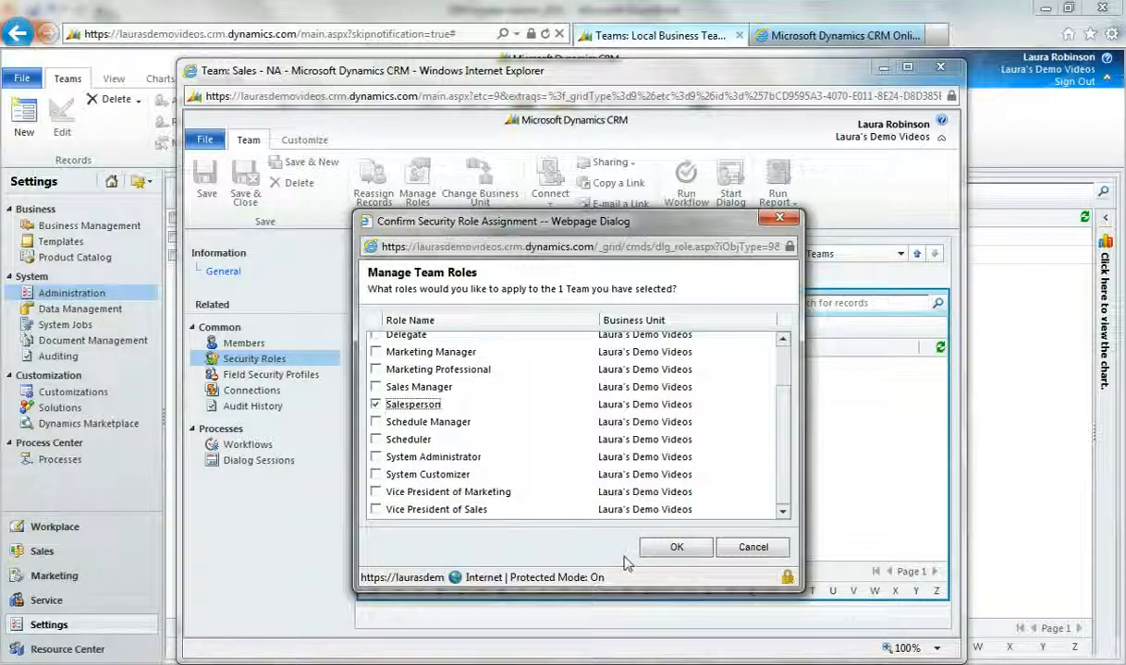
click(674, 548)
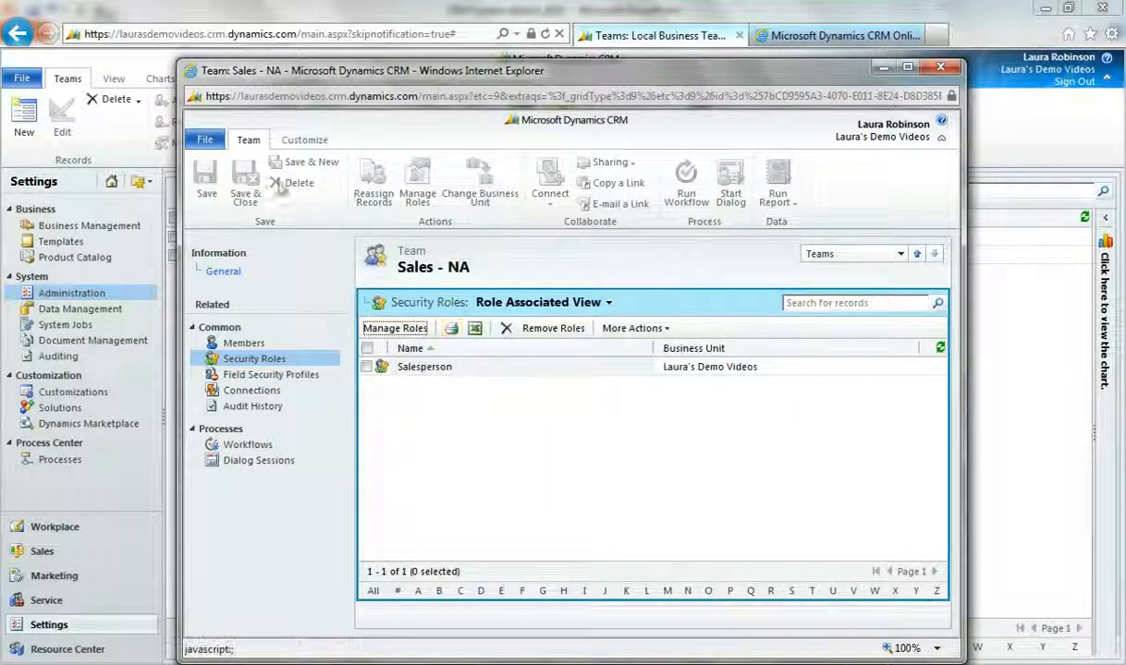
click(204, 139)
mouse_move(212, 163)
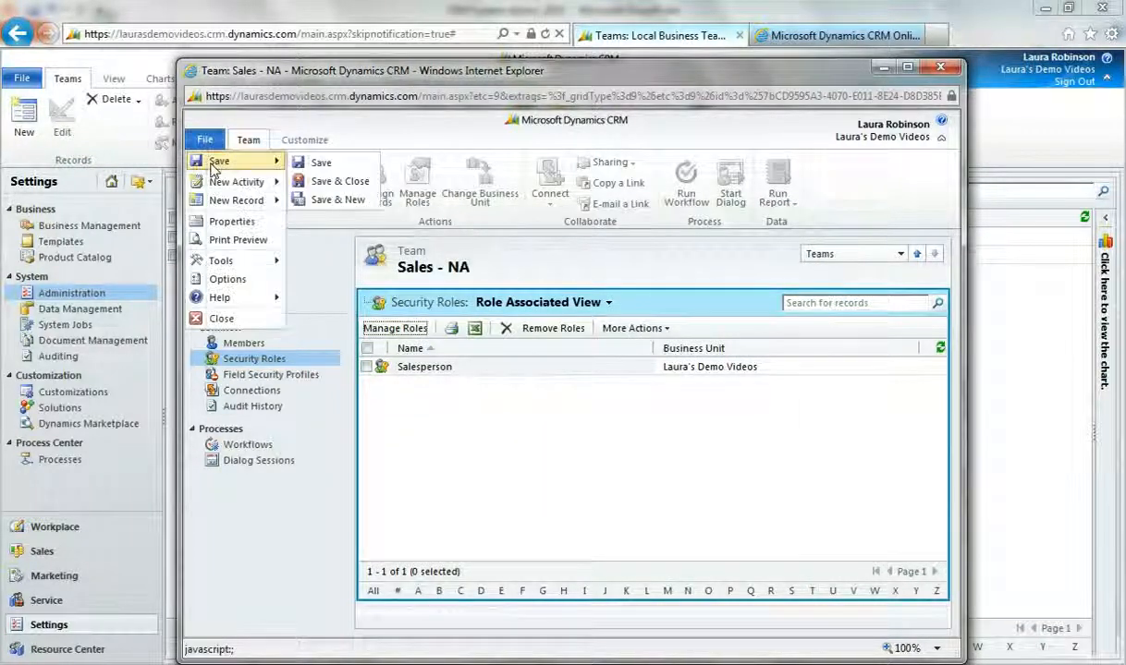
click(342, 182)
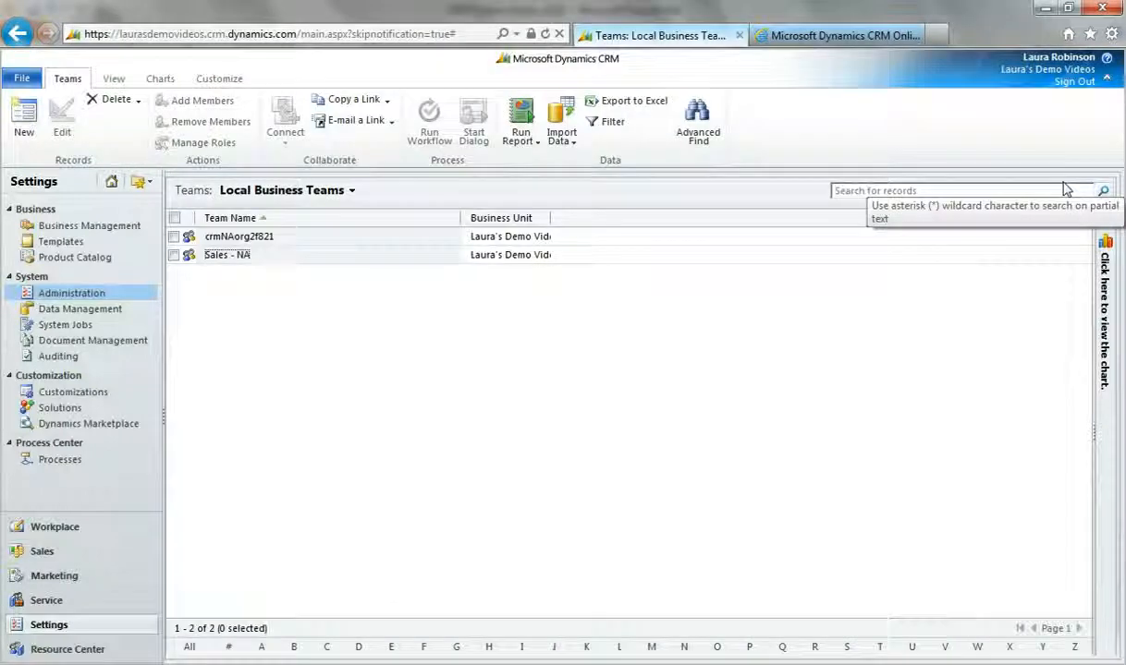